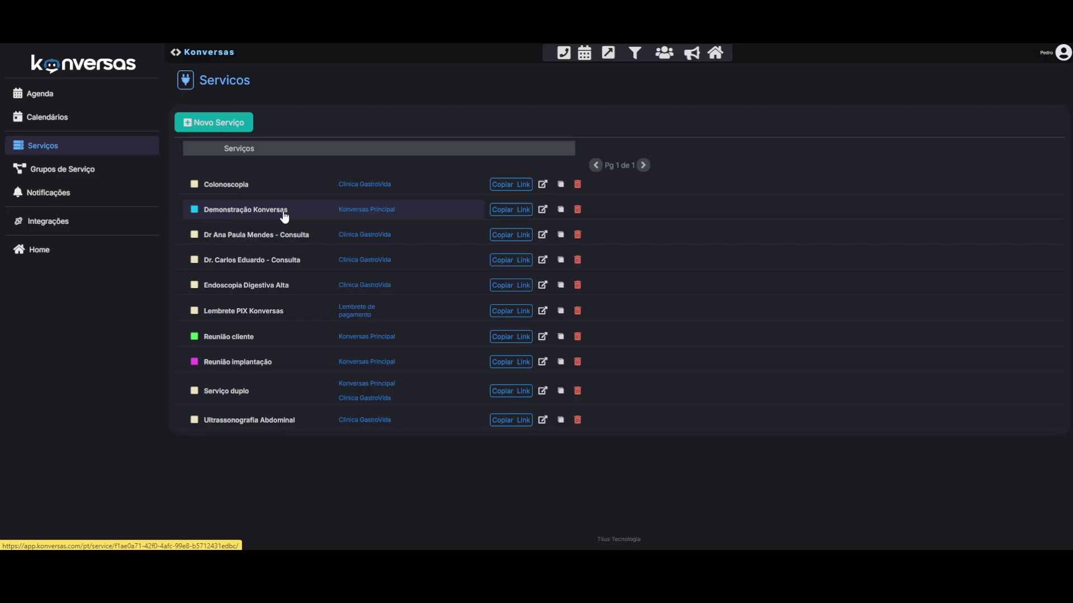
Open the Demonstração Konversas service and review its title, description, location, duration and booking limits
click(314, 215)
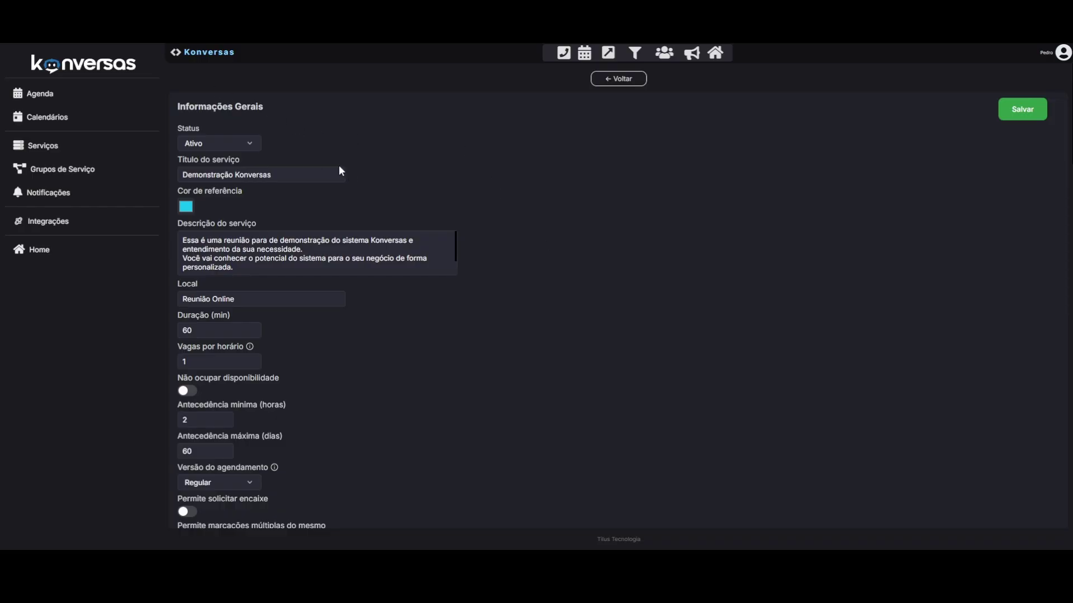
click(294, 171)
key(ctrl+a)
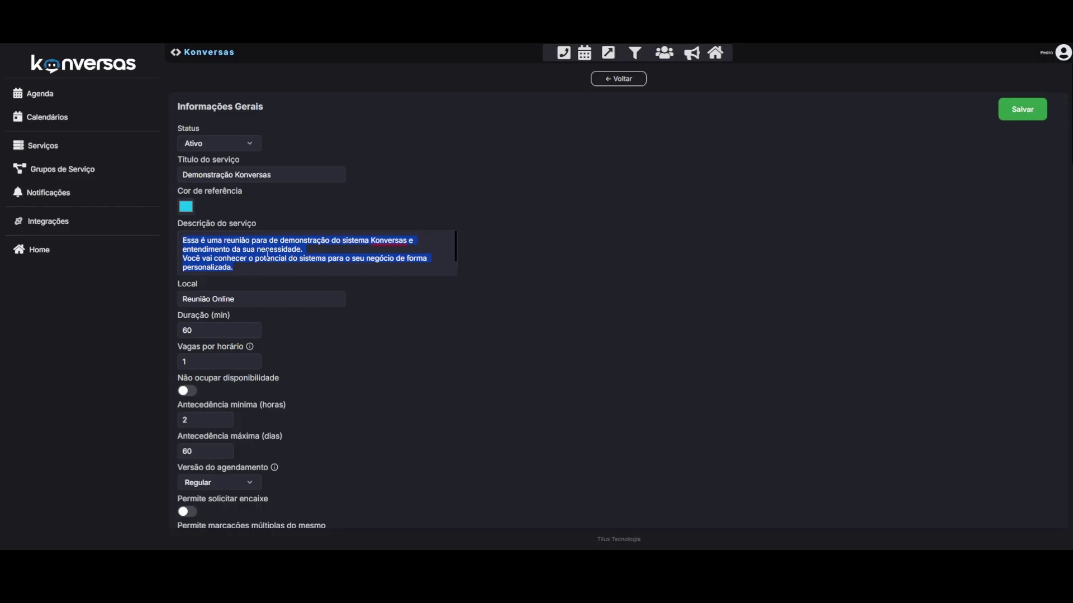
click(250, 300)
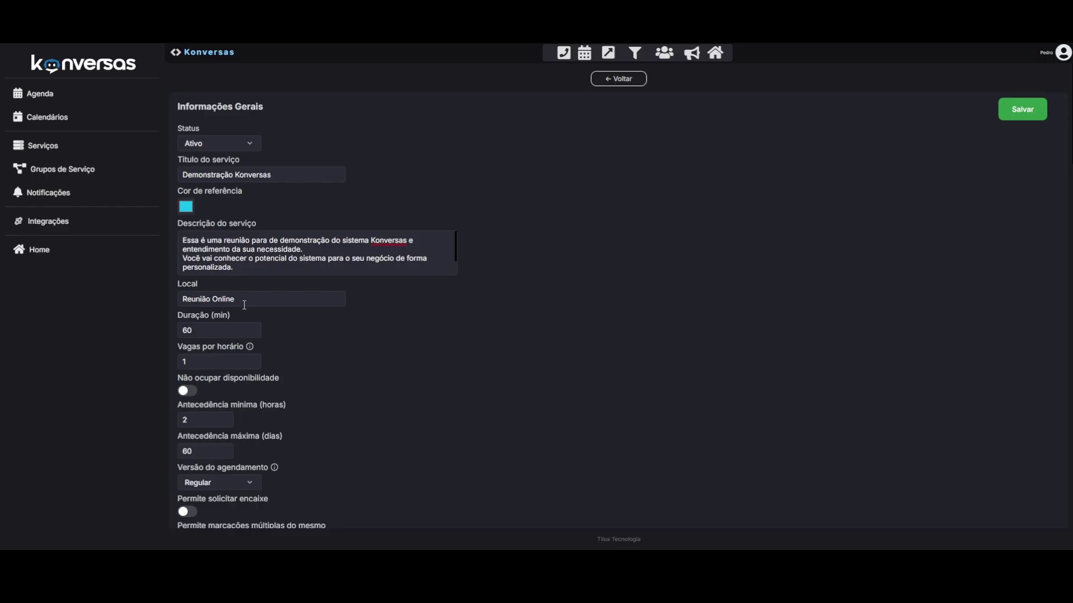
click(226, 329)
scroll(216, 455, down, 2)
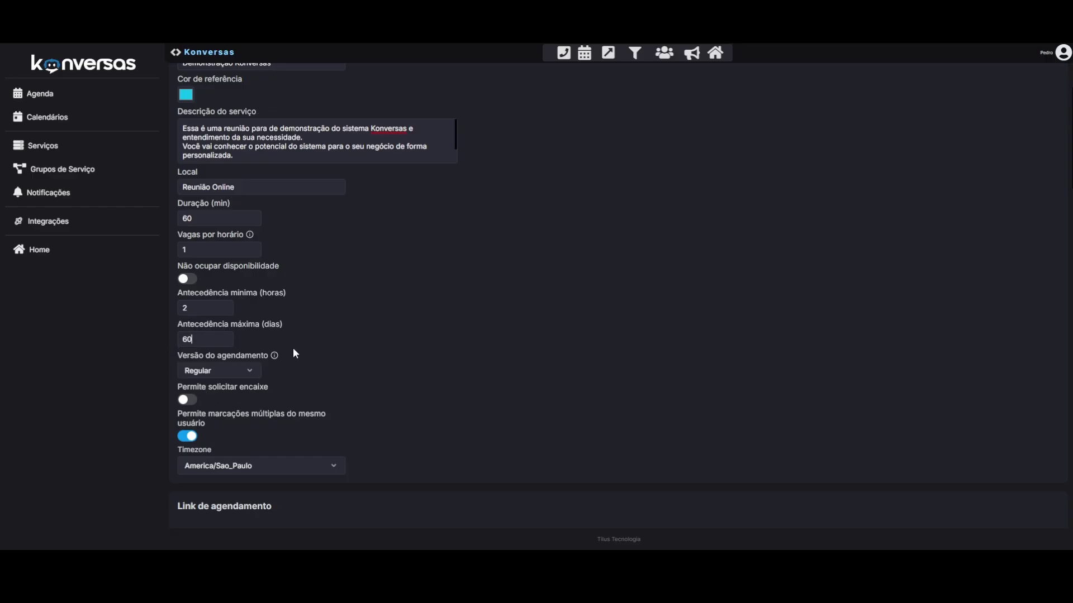
Set the service's scheduling version (Versão do agendamento) to Inteligente
click(215, 371)
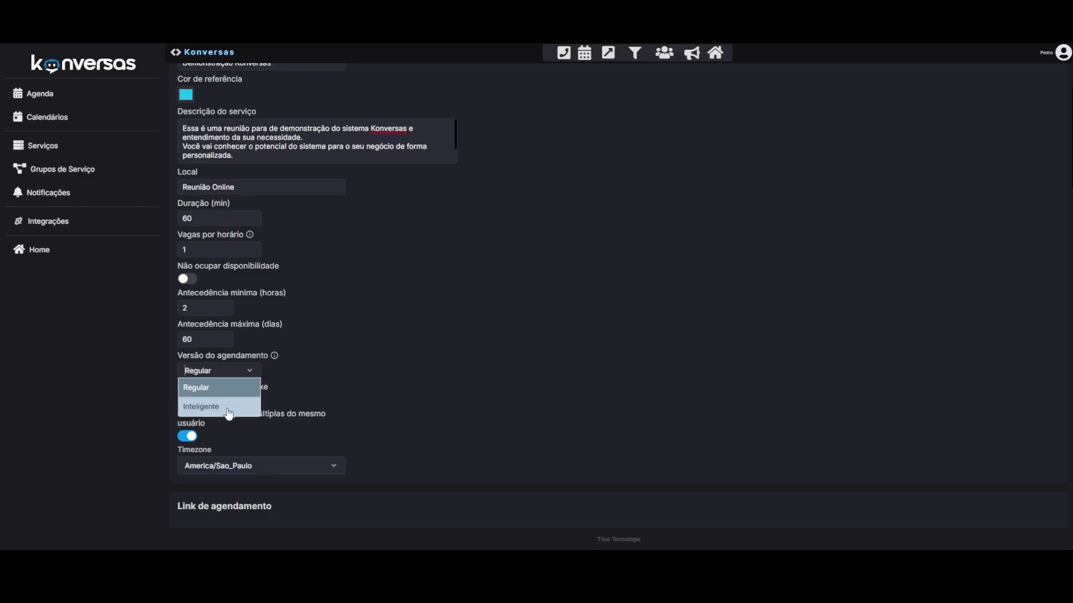
click(338, 375)
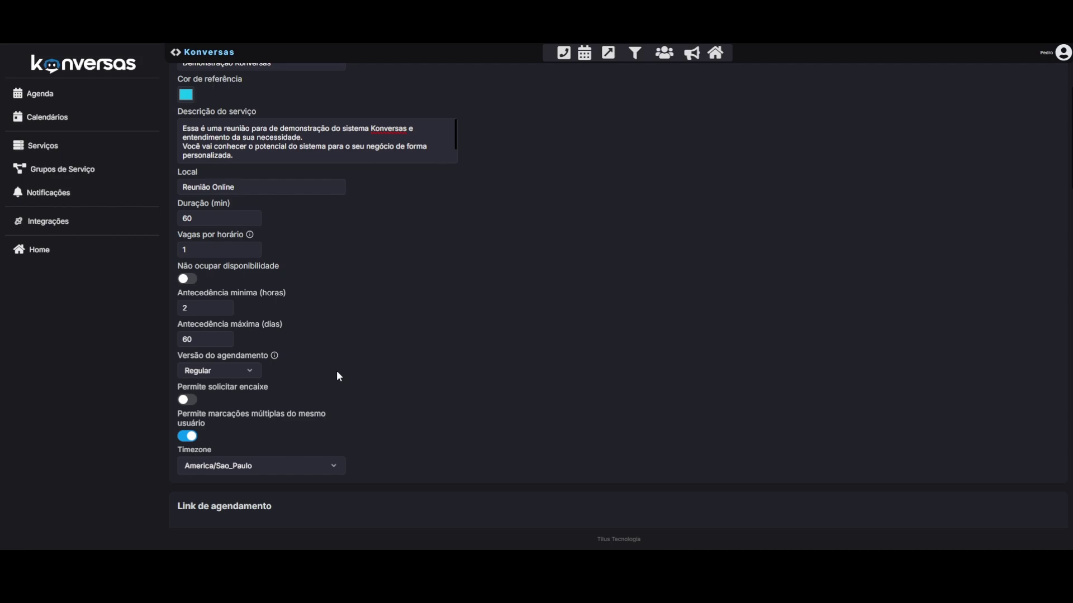
click(240, 371)
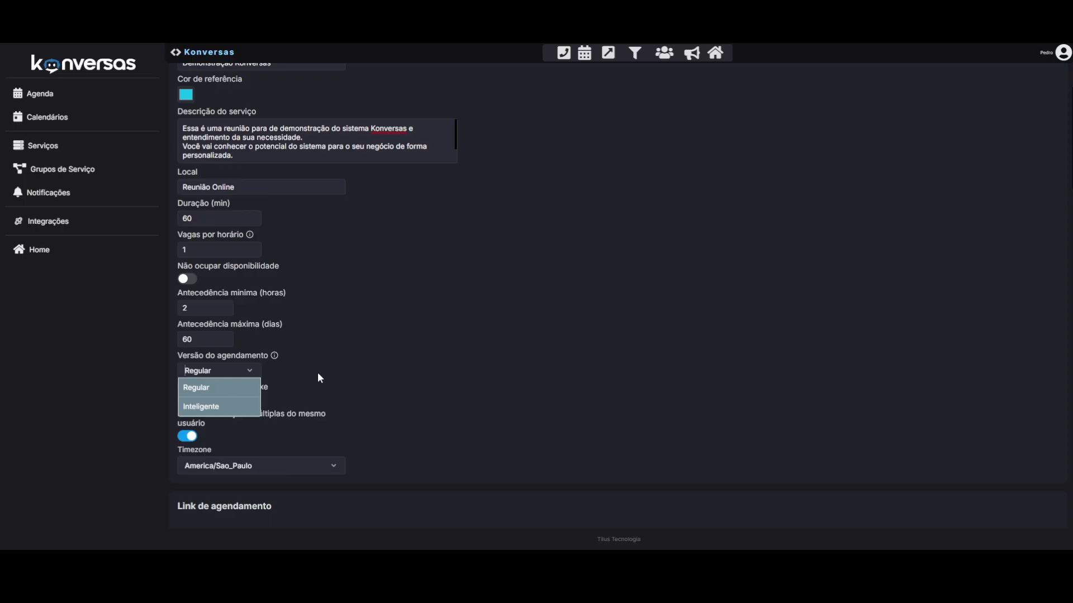
click(234, 407)
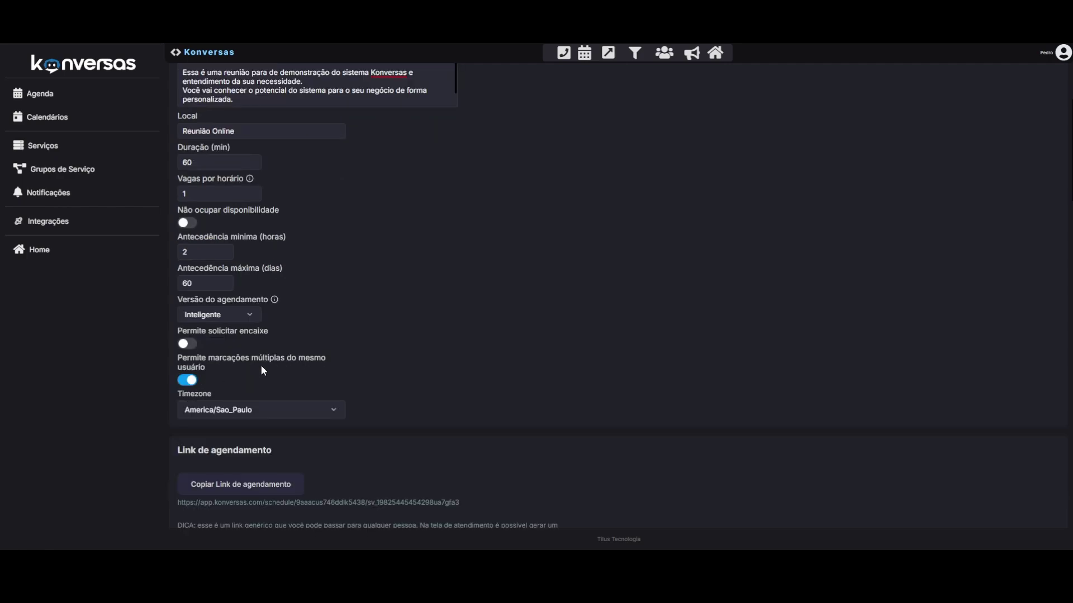
Add 18:00 to the service's allowed start times and delete that start time again
scroll(260, 365, up, 2)
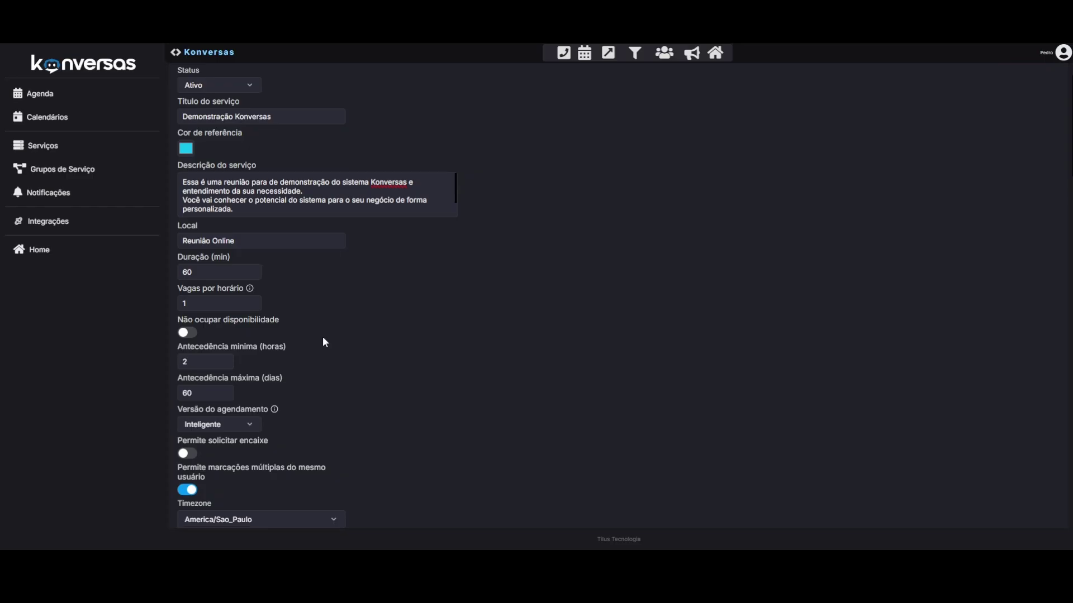
scroll(323, 340, down, 3)
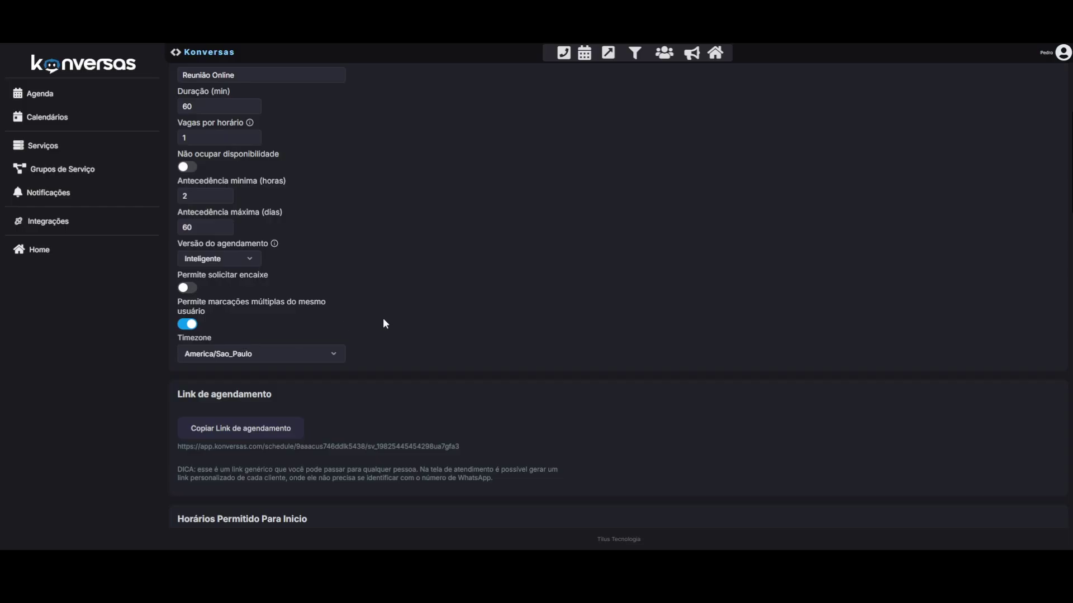
scroll(418, 318, down, 6)
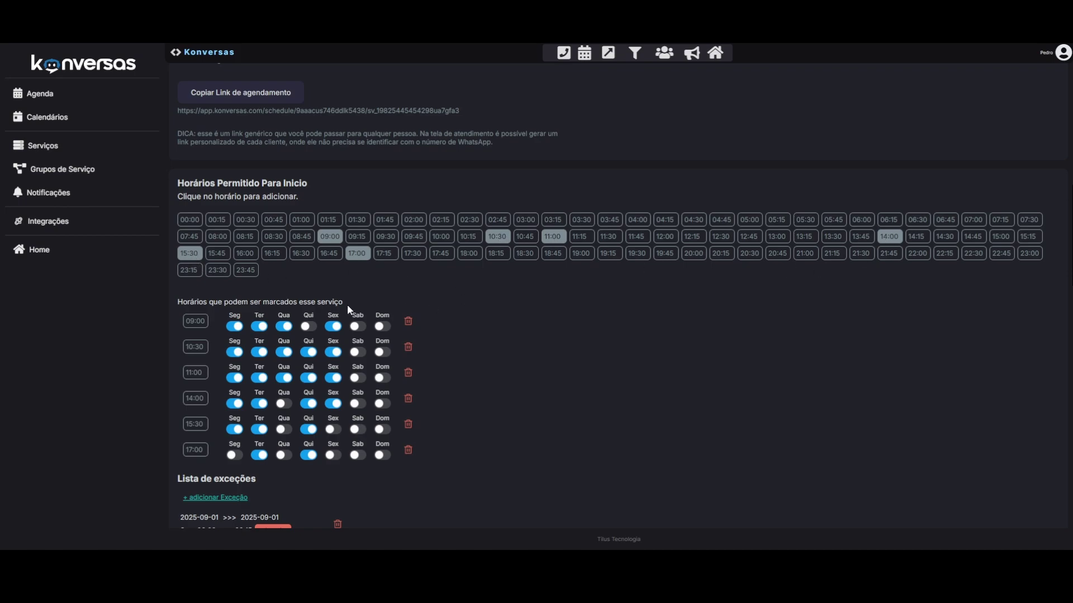
click(471, 254)
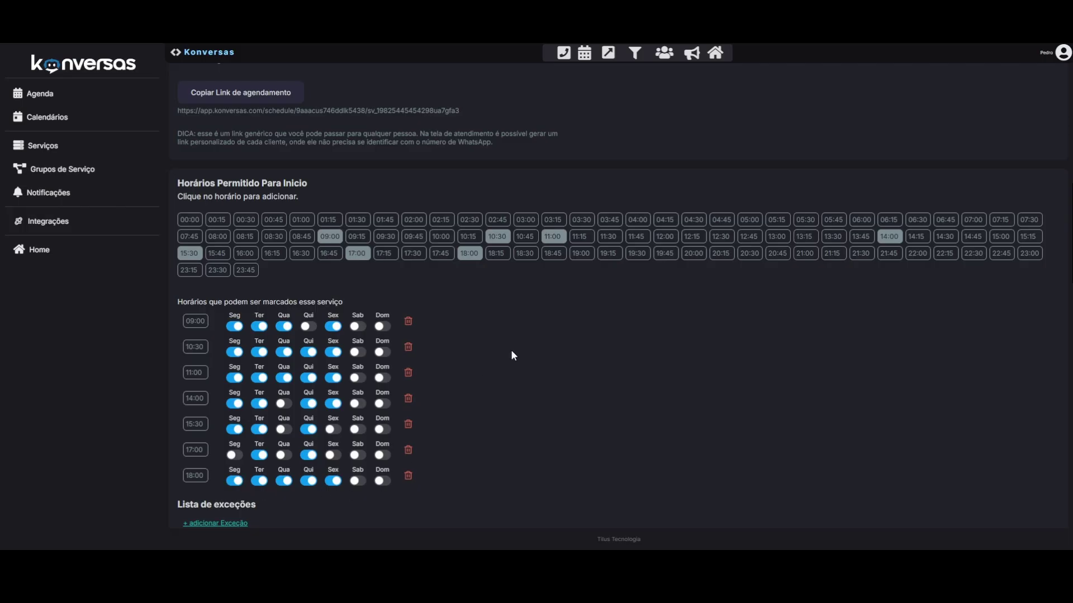
click(407, 477)
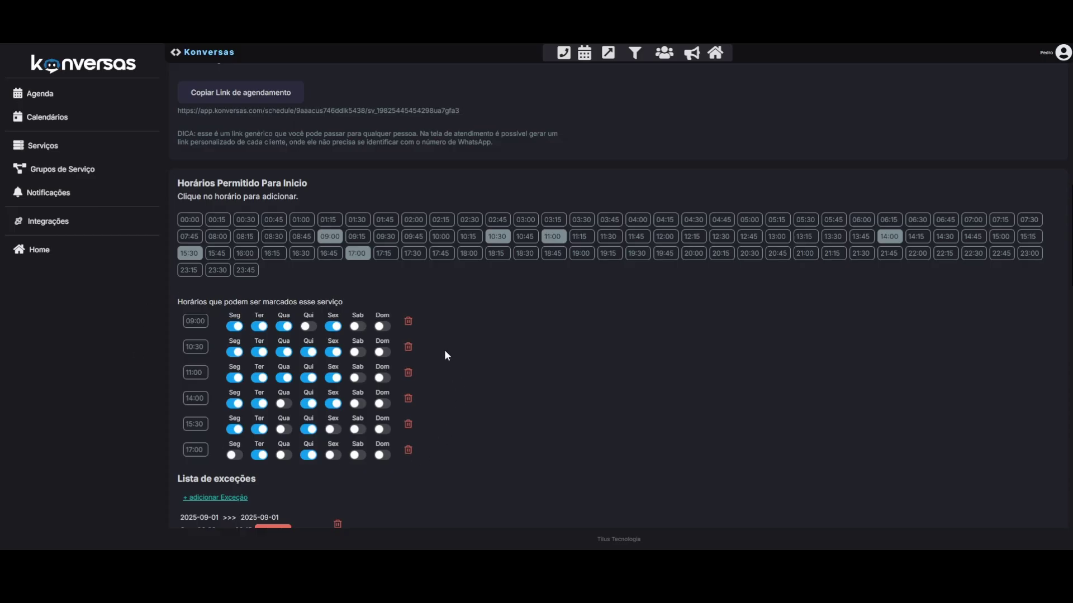
Add a "Não disponível em" exception for Qua, valid from and until set 17, 2025, and delete it again
scroll(447, 355, down, 2)
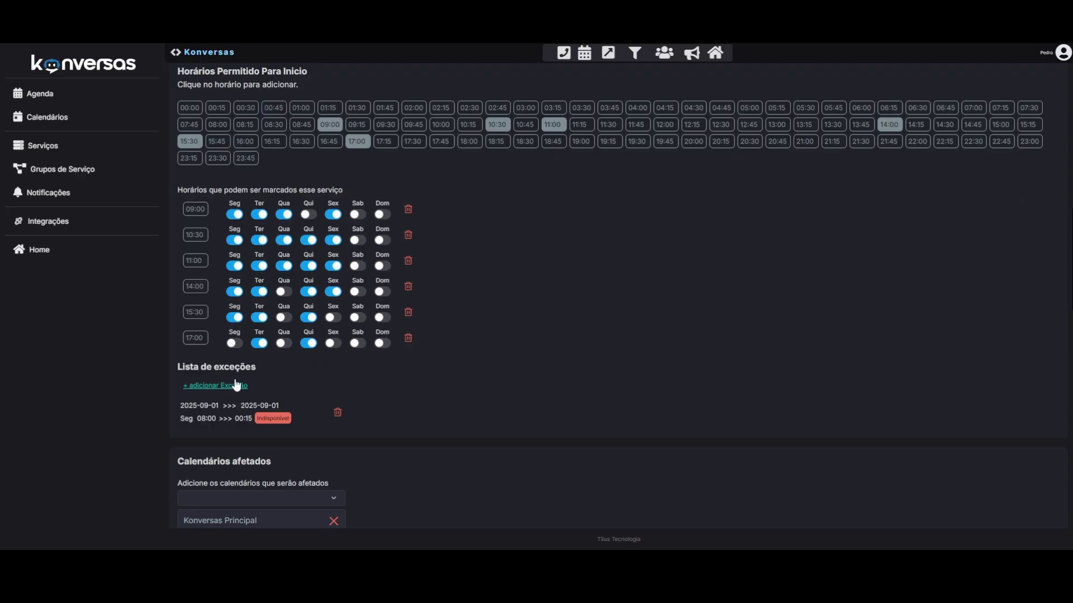
click(216, 387)
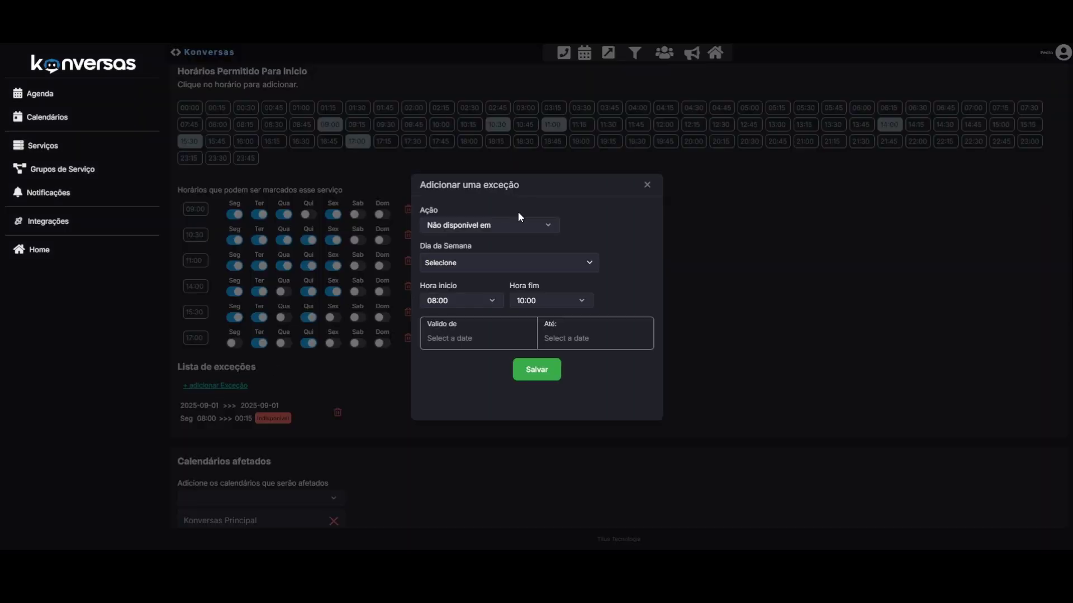
click(504, 261)
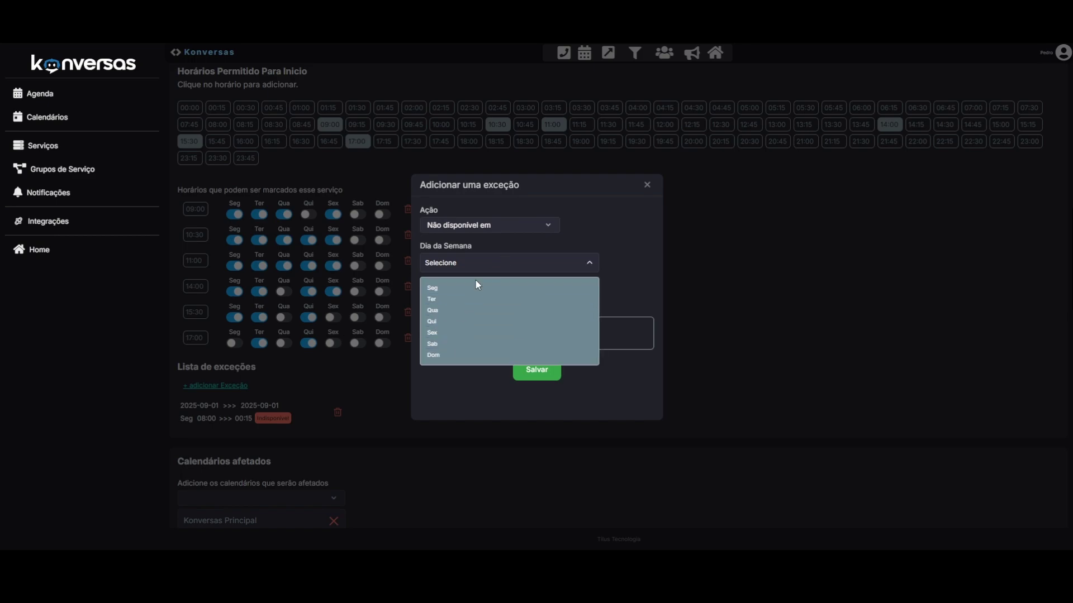
click(455, 313)
click(618, 246)
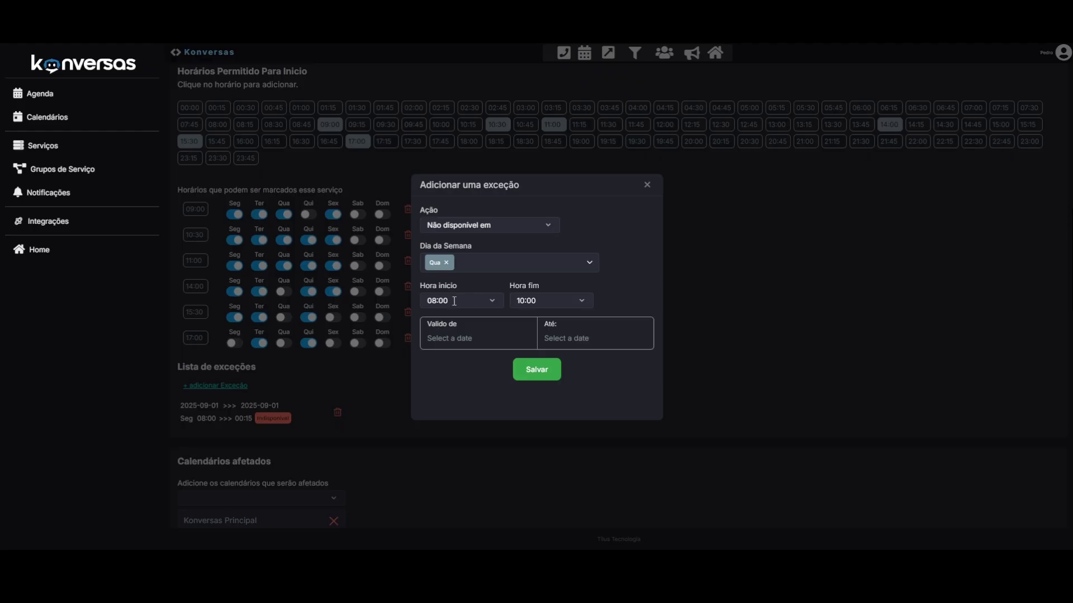
click(449, 337)
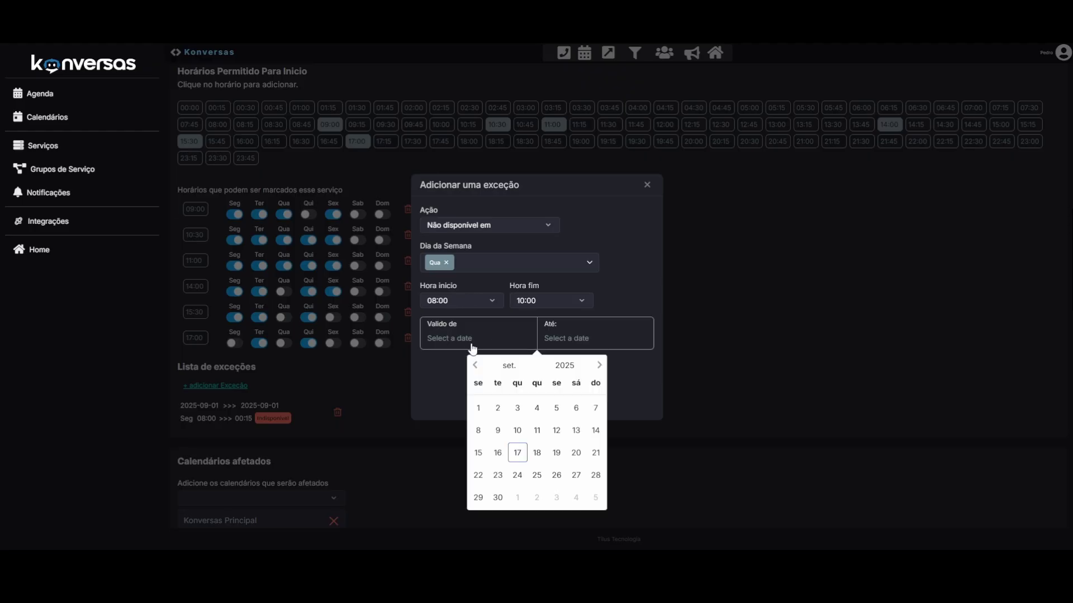
click(517, 453)
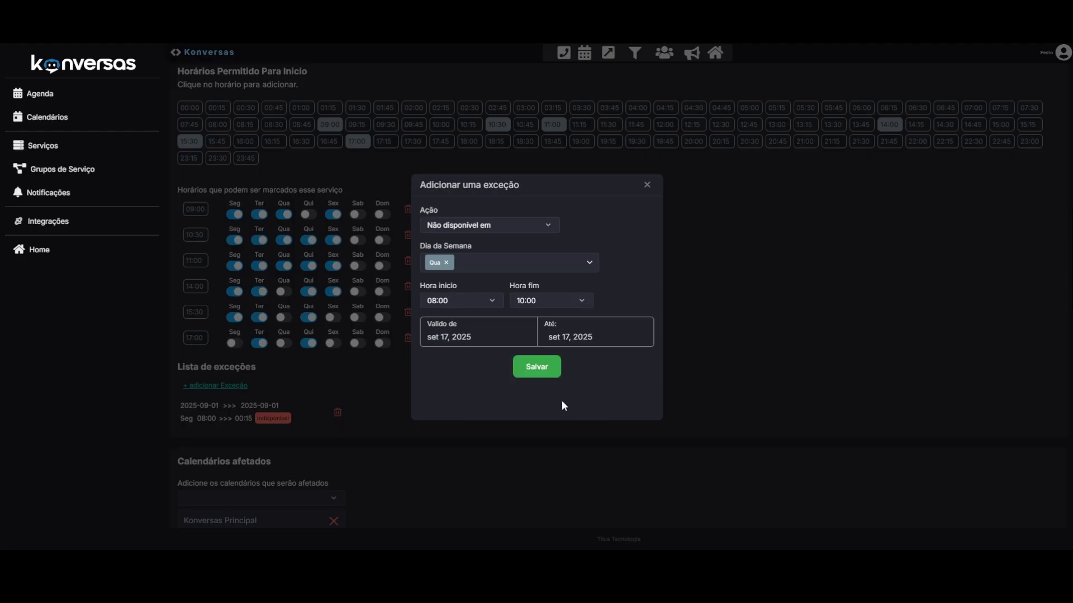
click(537, 367)
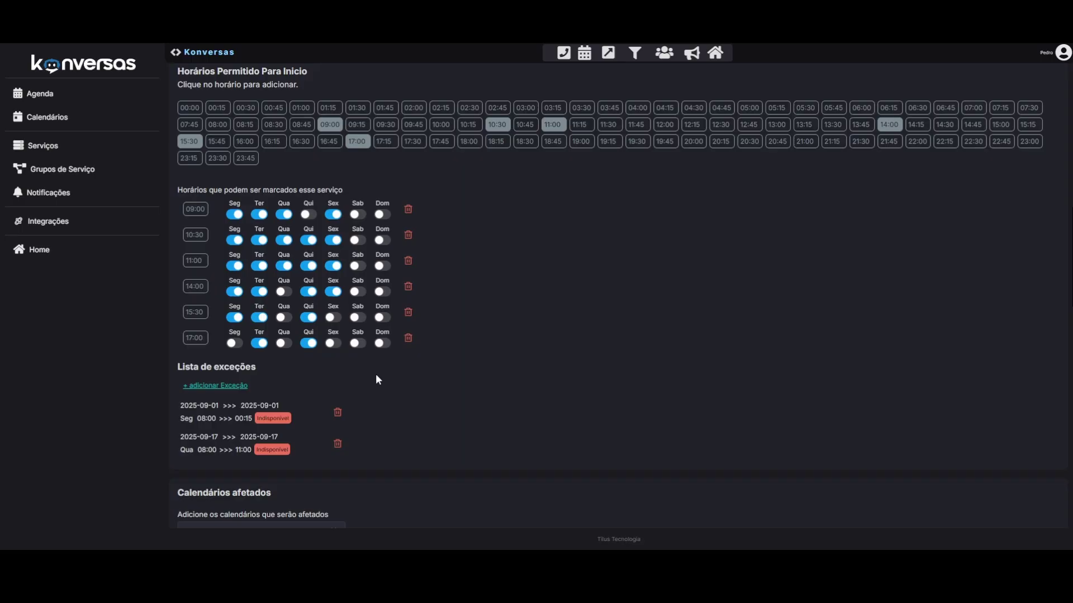
click(337, 444)
Add Clínica GastroVida to the calendars affected by the service and remove it again
scroll(298, 256, down, 4)
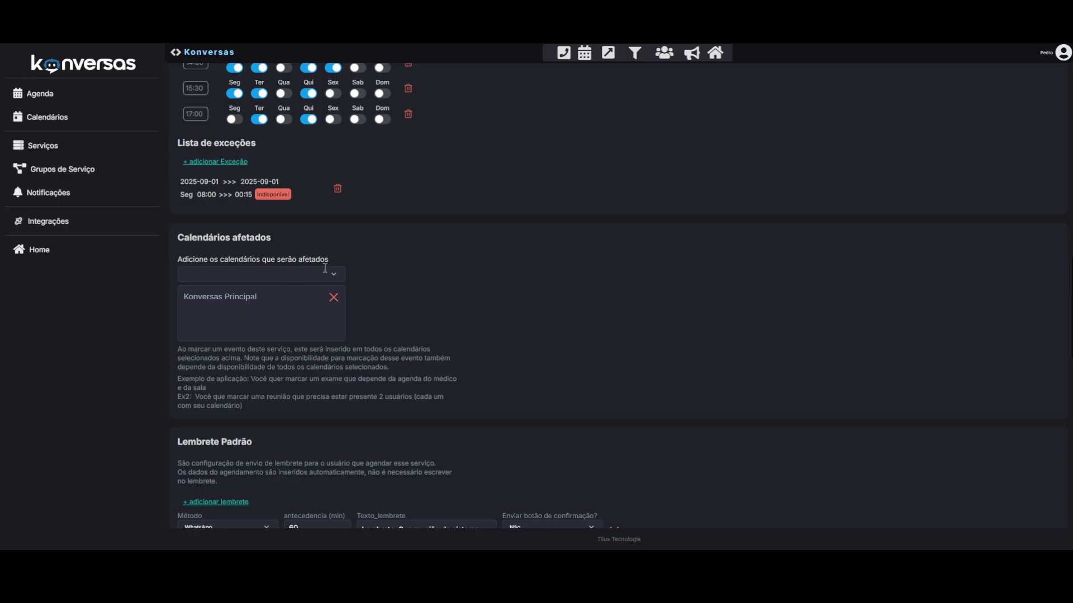
click(305, 273)
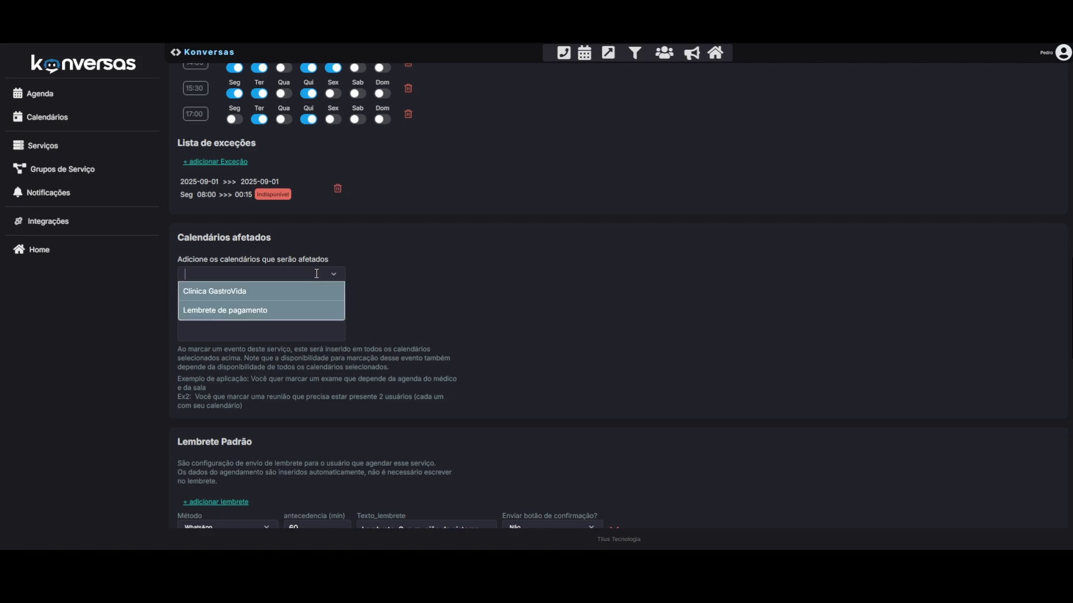
click(256, 296)
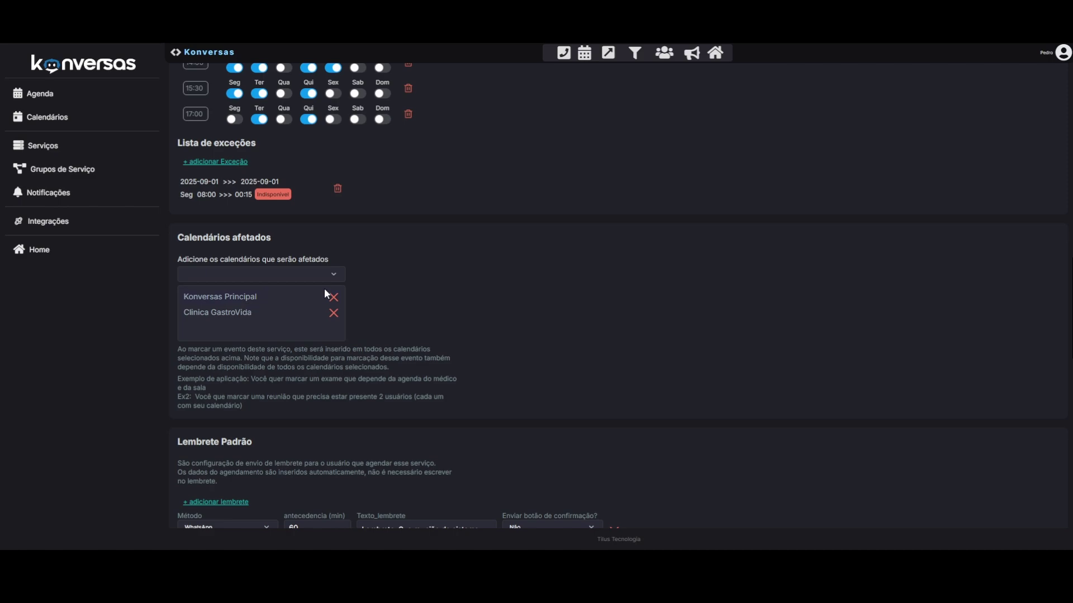
click(333, 313)
Review the lead times and message texts of the service's two default WhatsApp reminders
scroll(417, 299, down, 4)
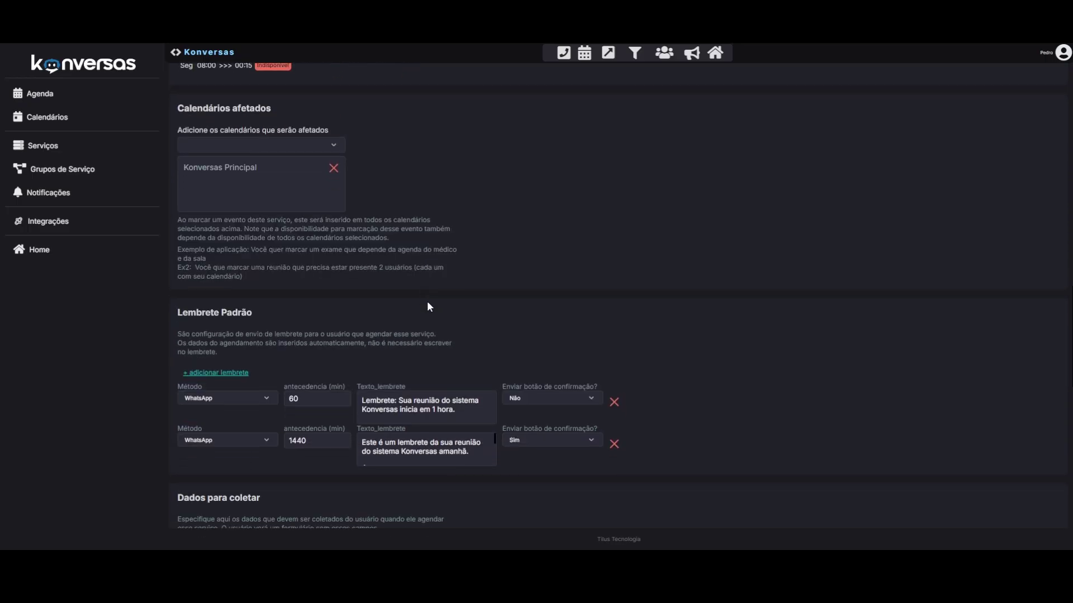
scroll(457, 252, down, 2)
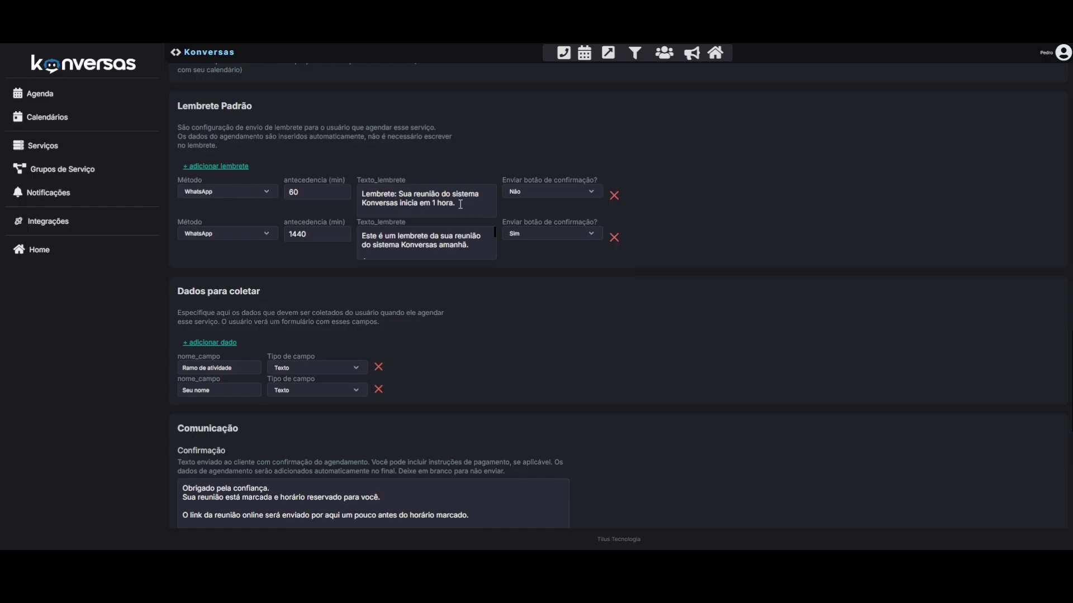
drag(459, 204, 358, 196)
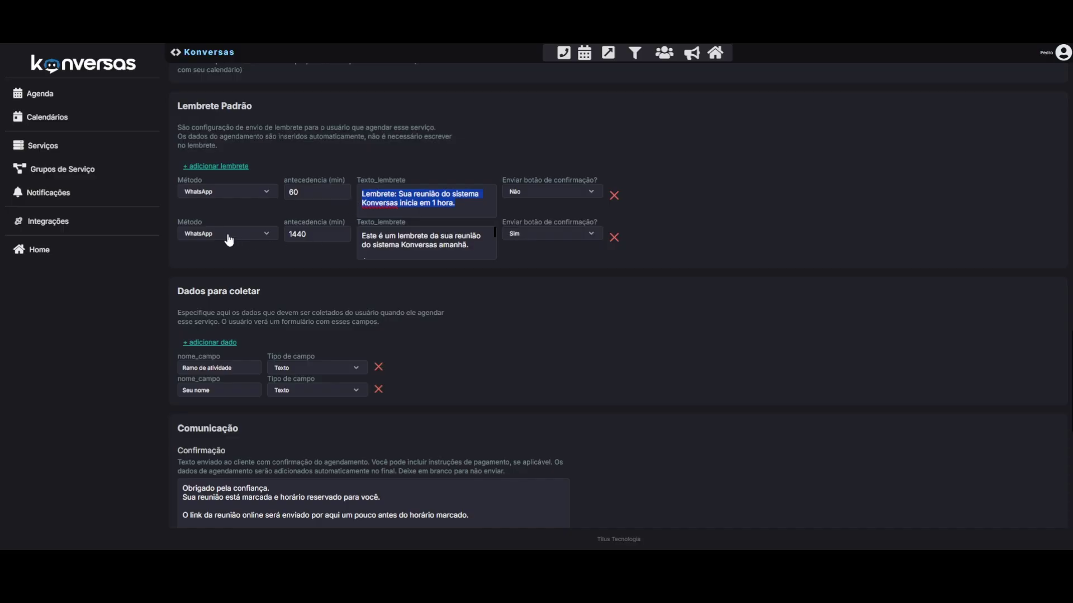
drag(308, 236, 288, 237)
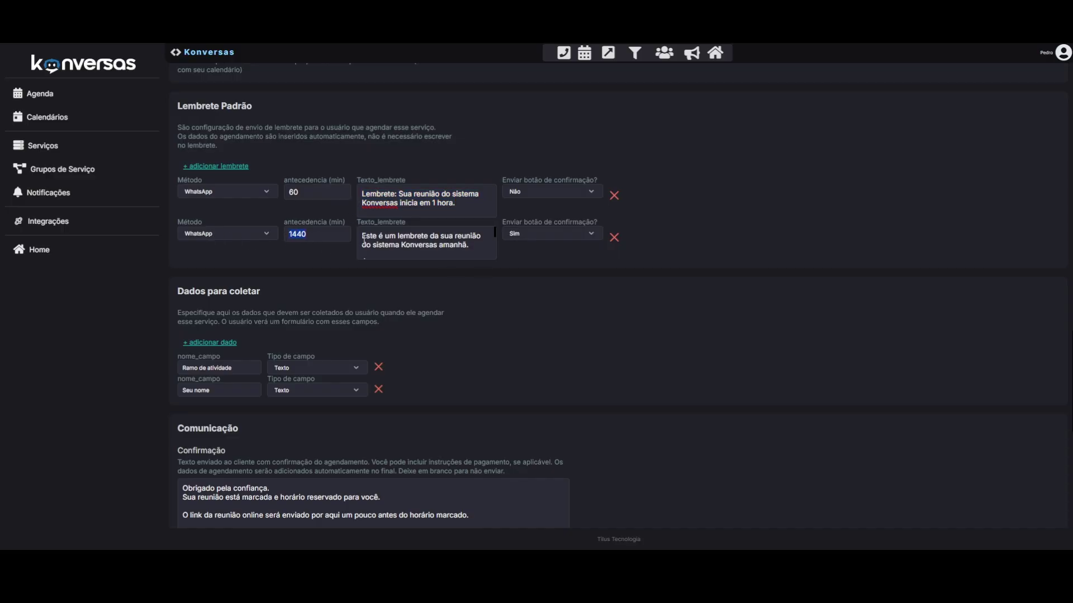
drag(364, 237, 468, 265)
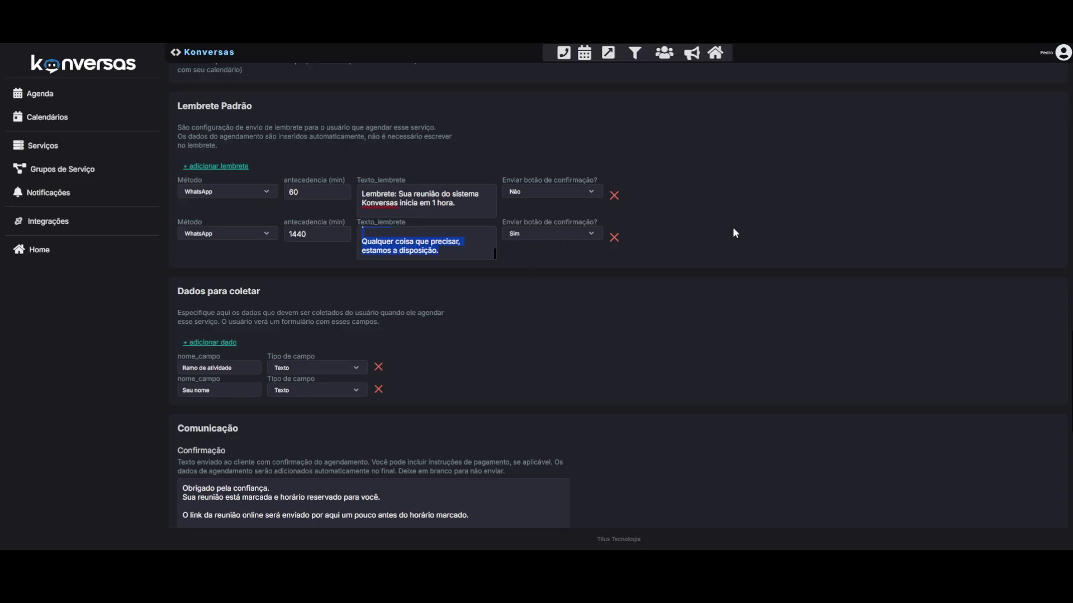
scroll(391, 244, up, 3)
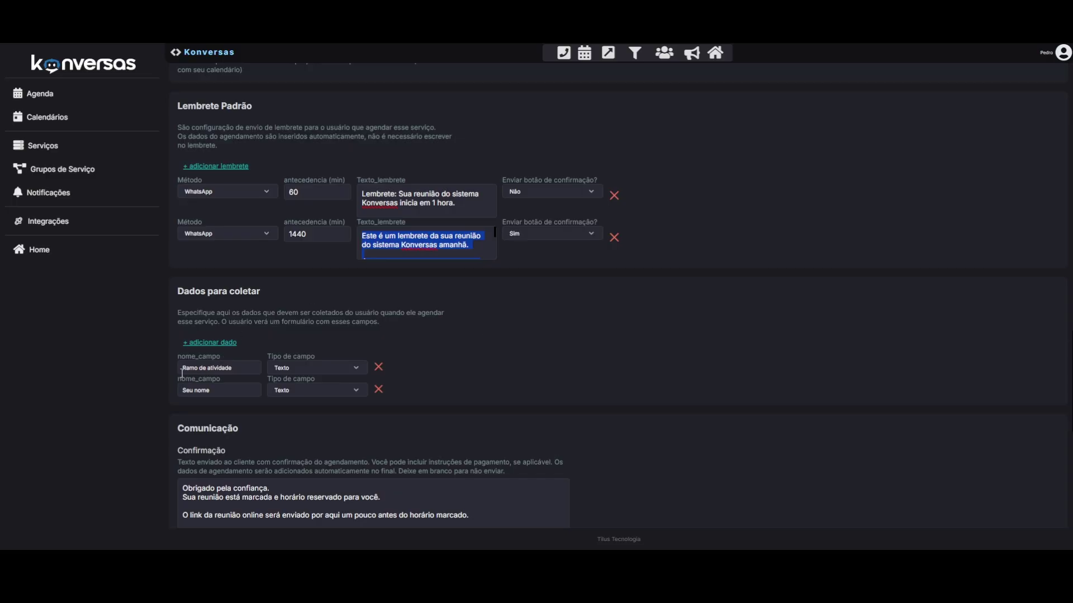
Add another data field to the service's collected data and set its type to Lista
drag(181, 369, 172, 391)
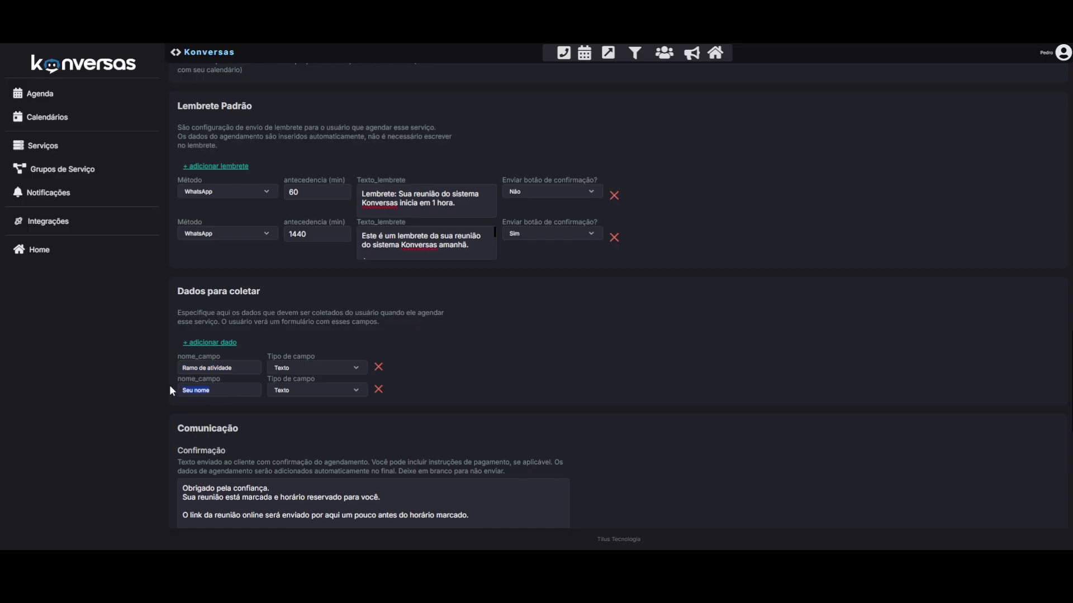
click(215, 343)
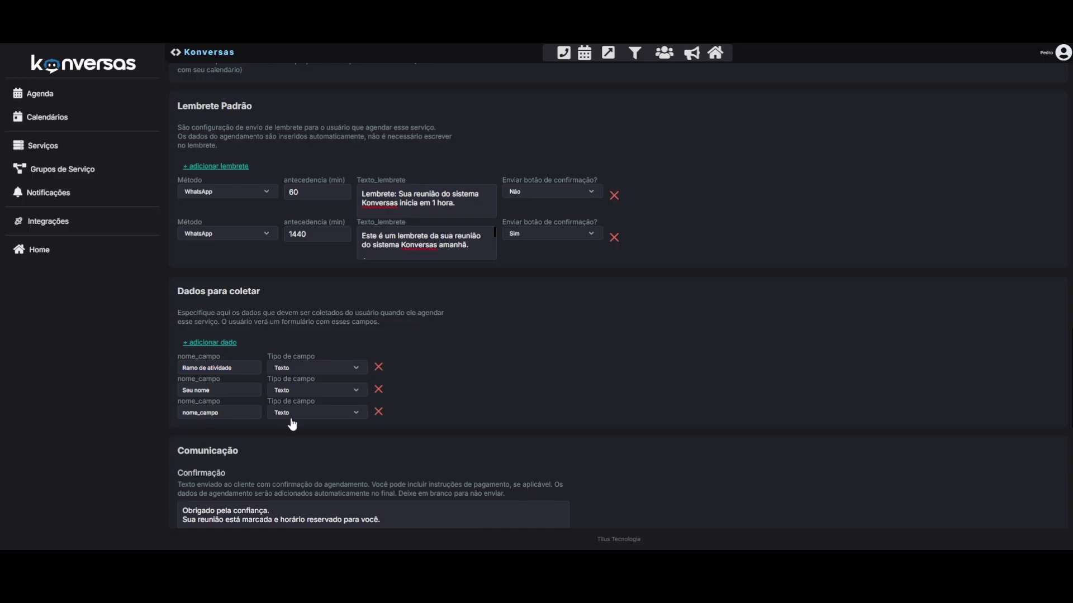
click(312, 415)
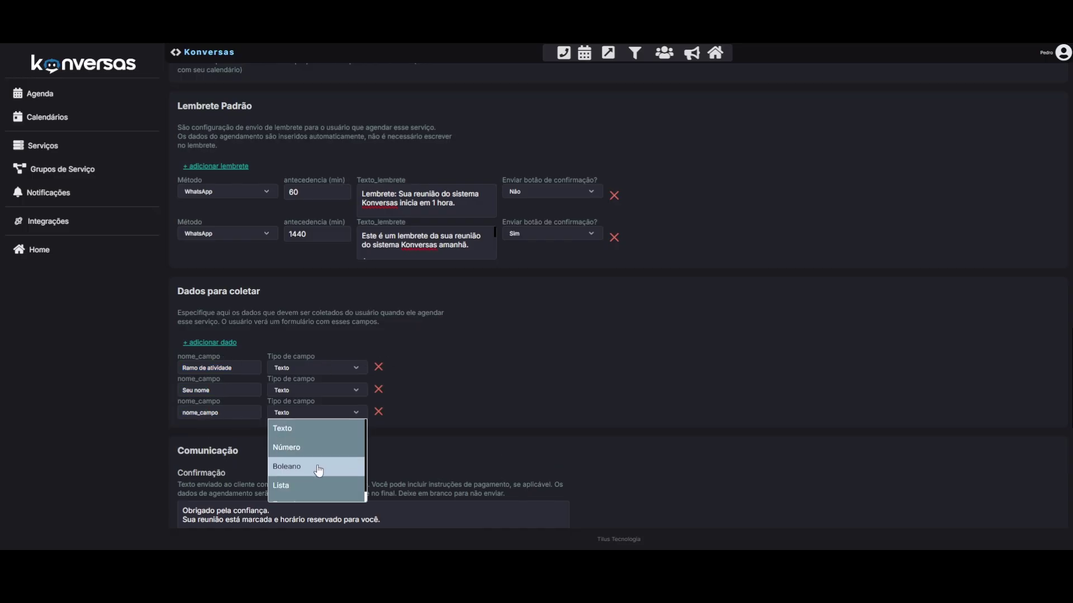
scroll(319, 471, down, 1)
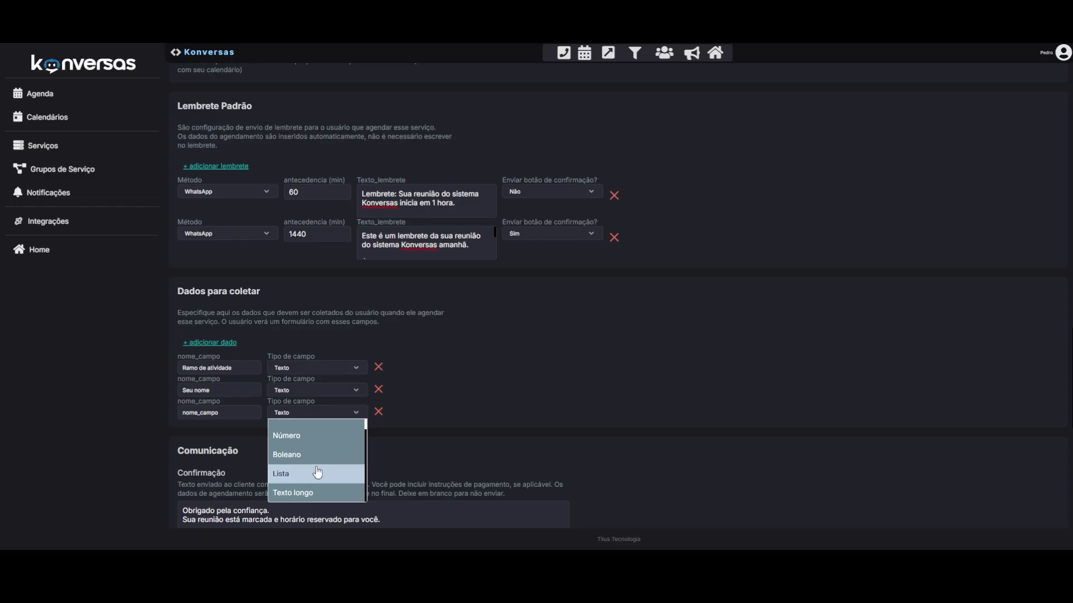
click(316, 473)
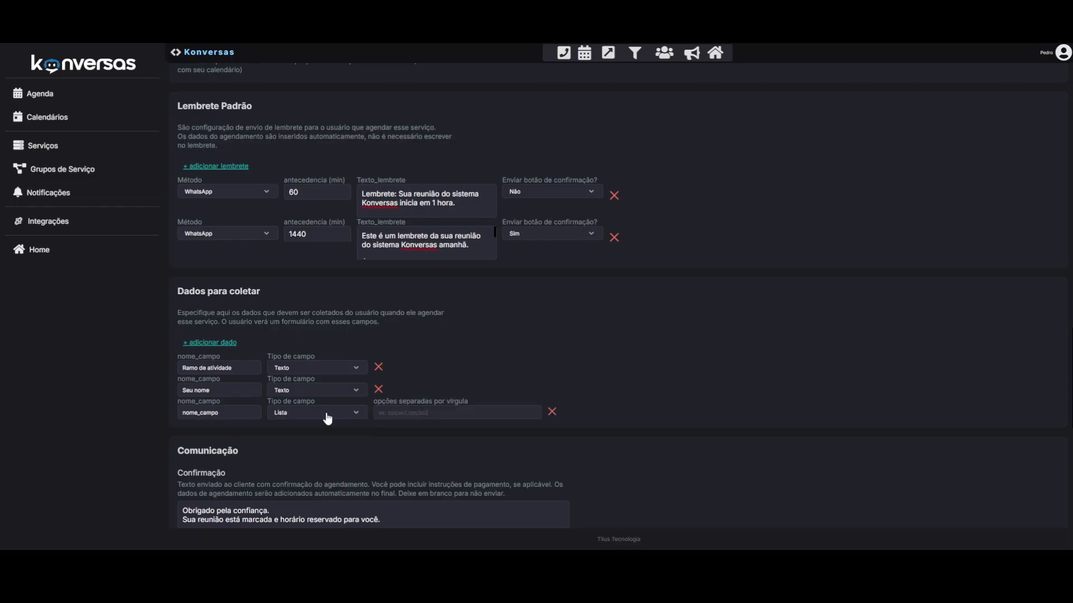
click(352, 420)
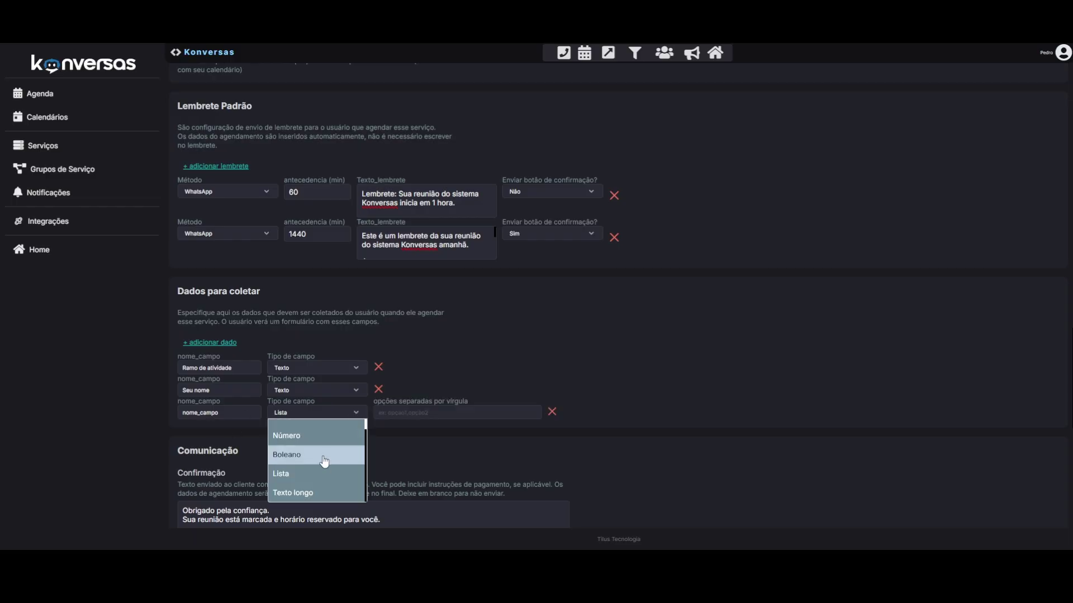
click(430, 414)
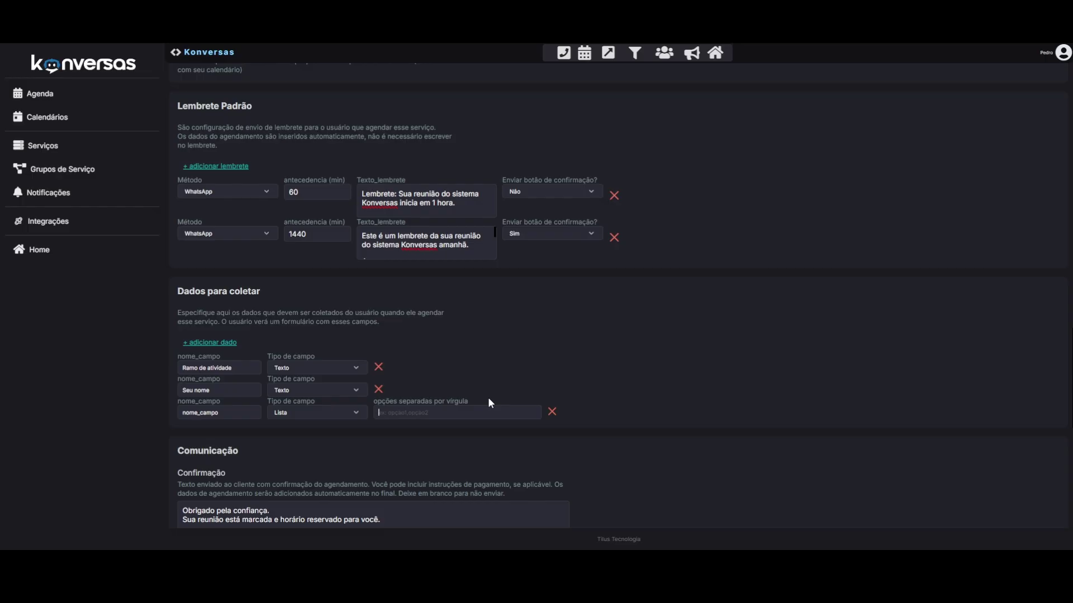
Name the new list field Plano de saude, enter Sulamerica, Bradesco and Unimed as its options, and delete the field again
drag(219, 413, 167, 397)
text(Pikaro de saude)
click(428, 415)
text(Sulmaerica,BRadescoUnimed)
click(552, 412)
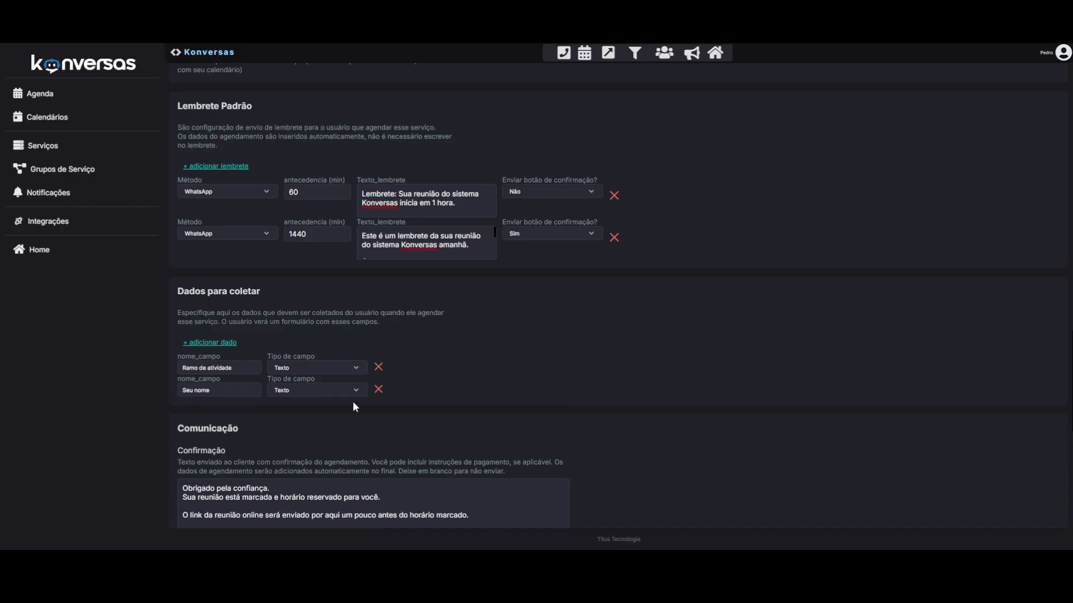
Try out the price and Pagamento antecipado in the service's payment settings, and switch the advance payment off again
scroll(461, 386, down, 5)
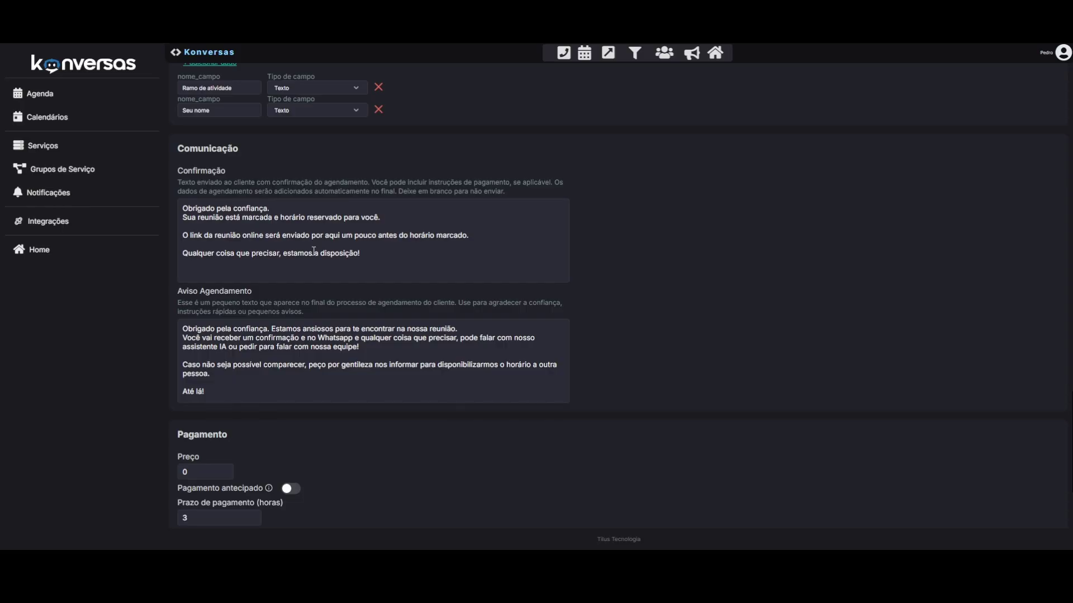
scroll(425, 319, down, 3)
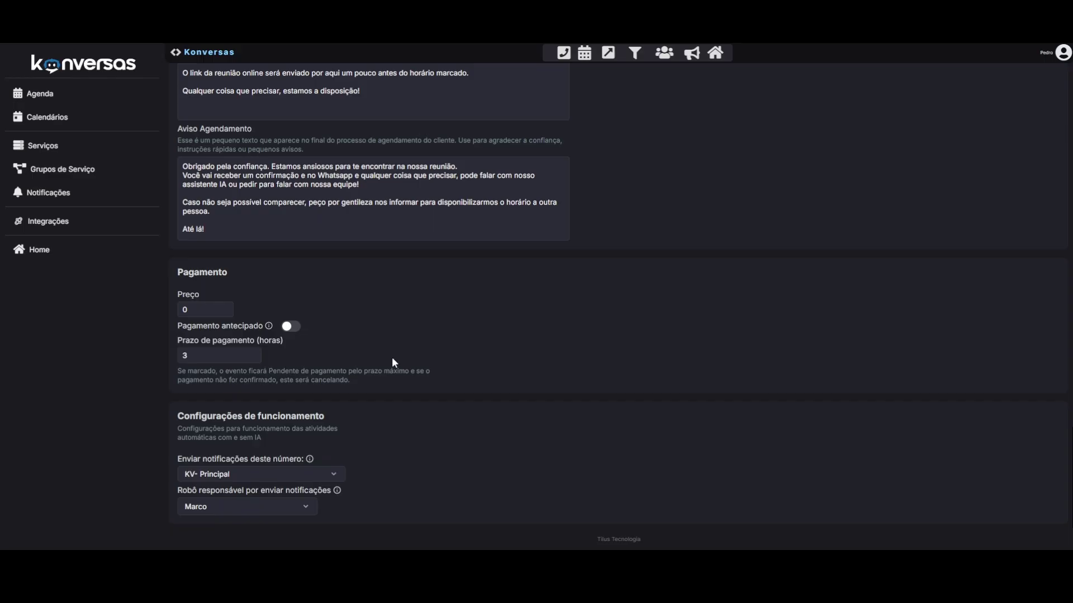
drag(194, 310, 170, 311)
click(289, 330)
drag(219, 358, 180, 358)
click(336, 220)
double_click(206, 303)
key(BackSpace)
click(291, 327)
Return to the list of services and open the public booking page of Demonstração Konversas
scroll(588, 286, up, 15)
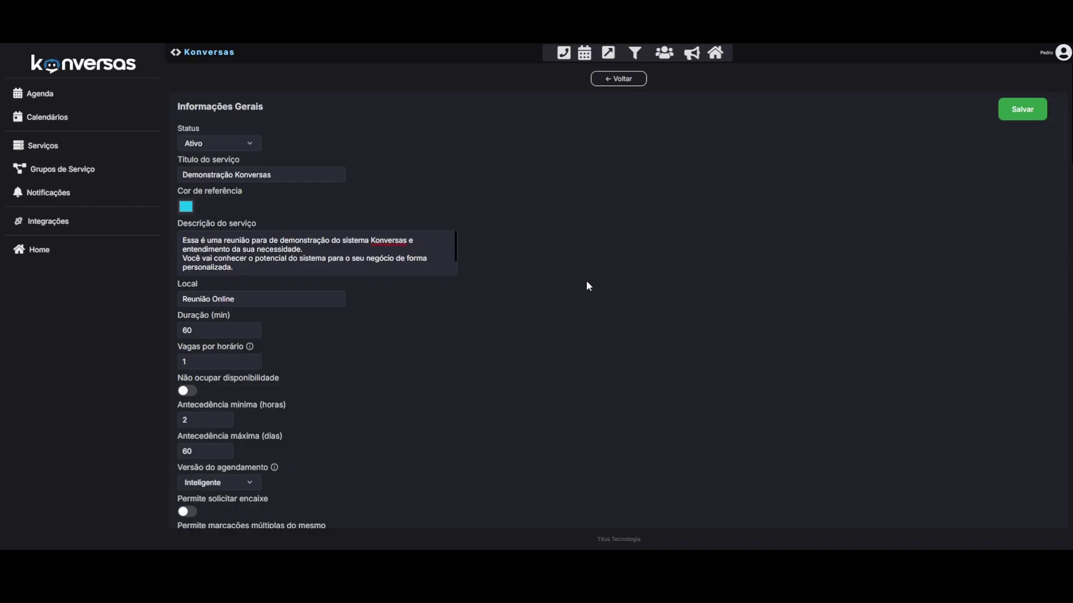
click(632, 79)
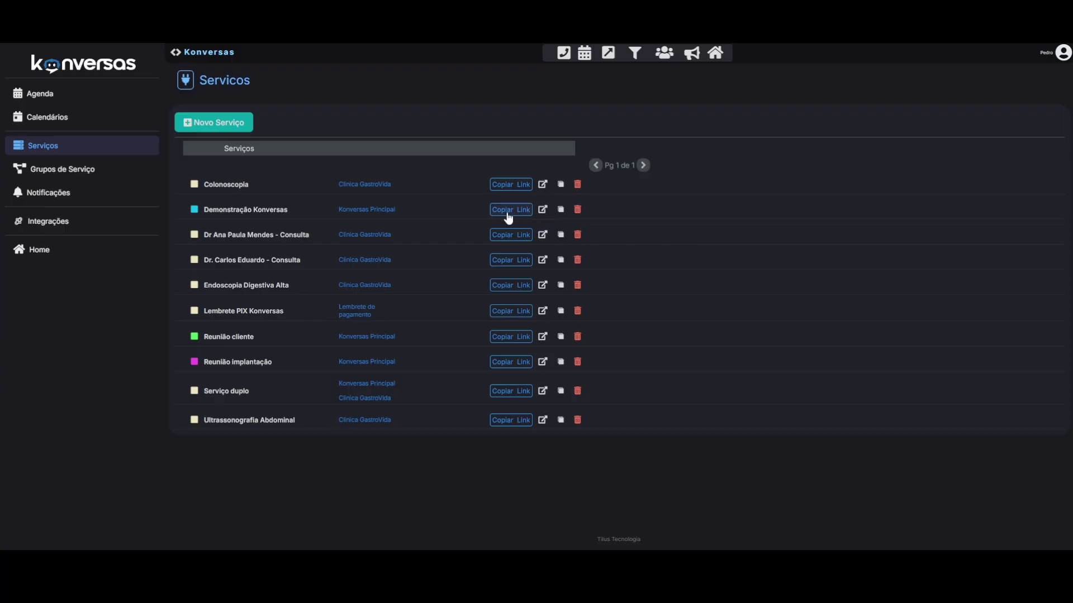
click(542, 210)
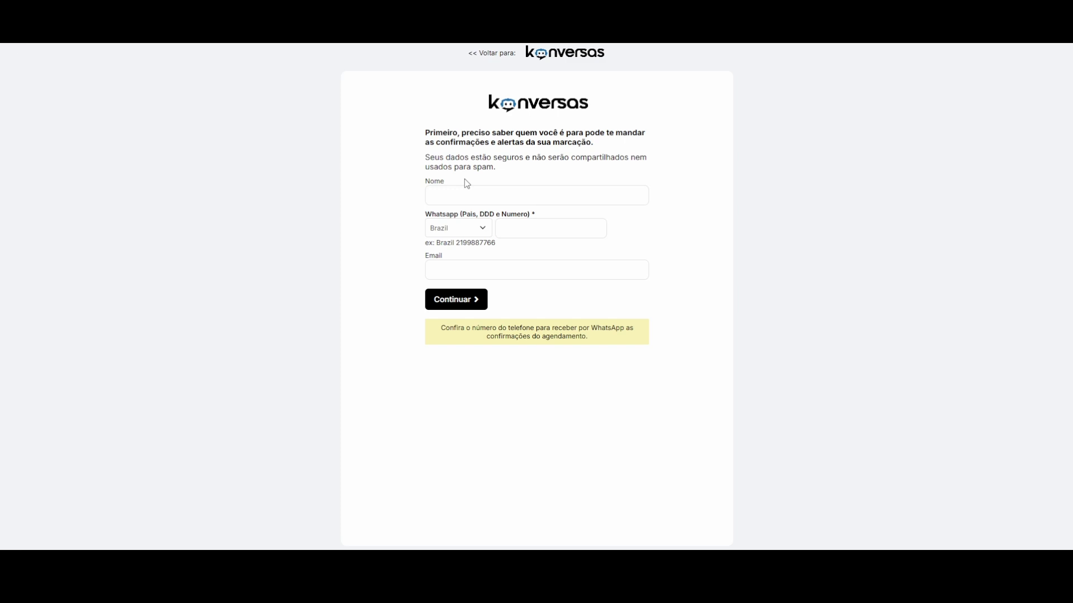
Fill in the customer's first name and WhatsApp number and continue to the date selection
click(488, 195)
text(Felipe)
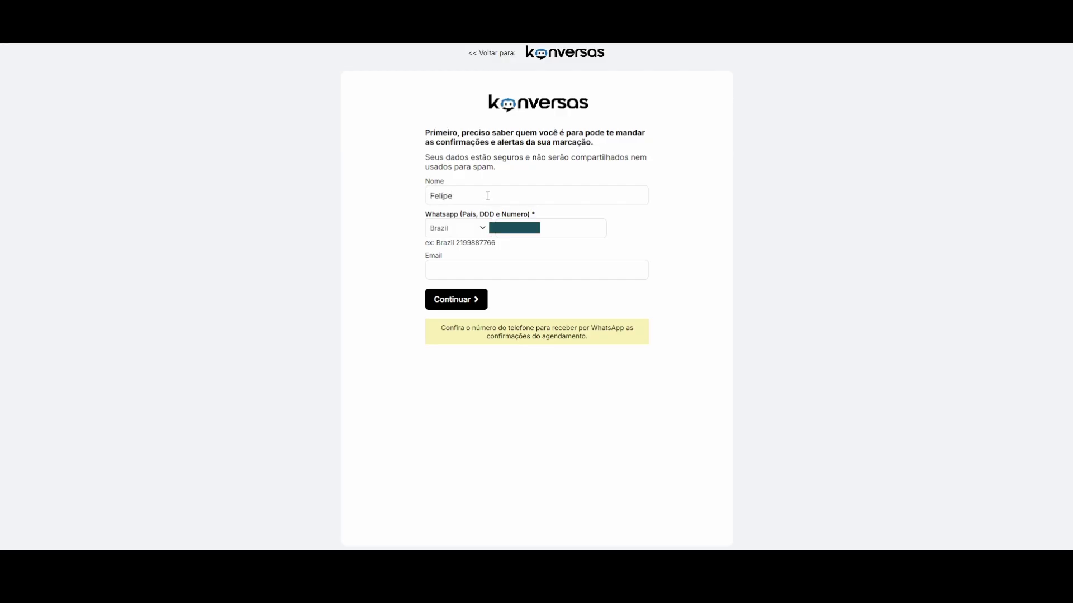
click(458, 300)
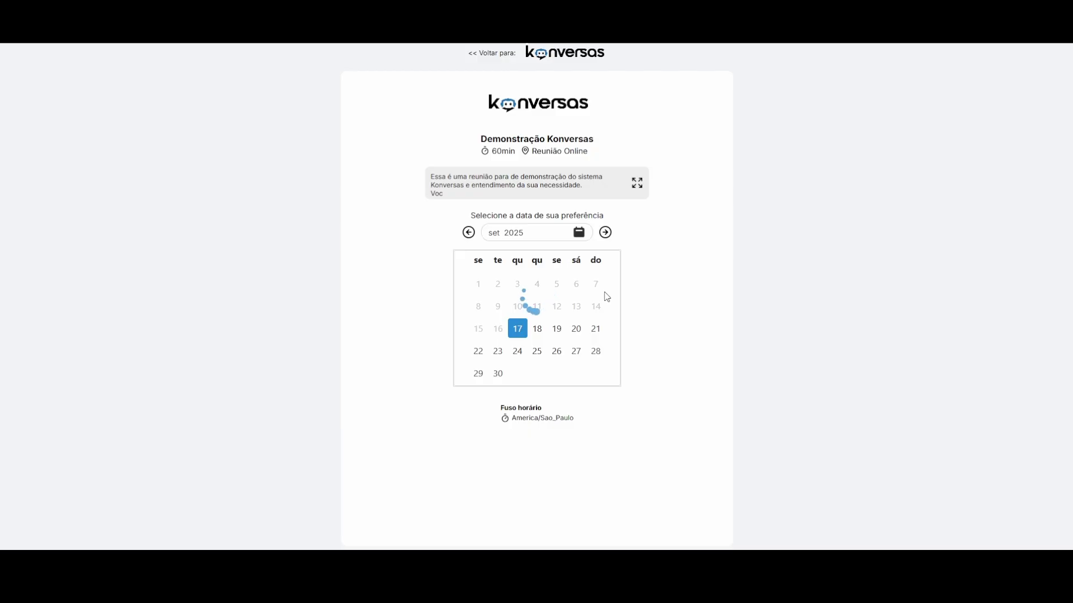
Check the available start times on several September 2025 dates, including 19, 22 and 26
click(537, 329)
click(461, 331)
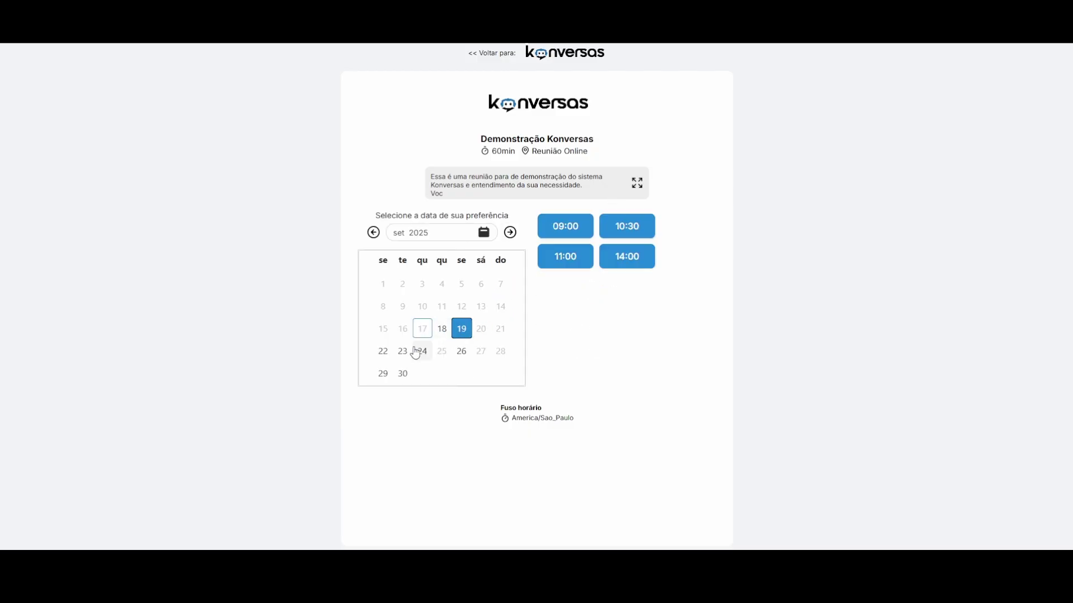
click(402, 352)
click(382, 354)
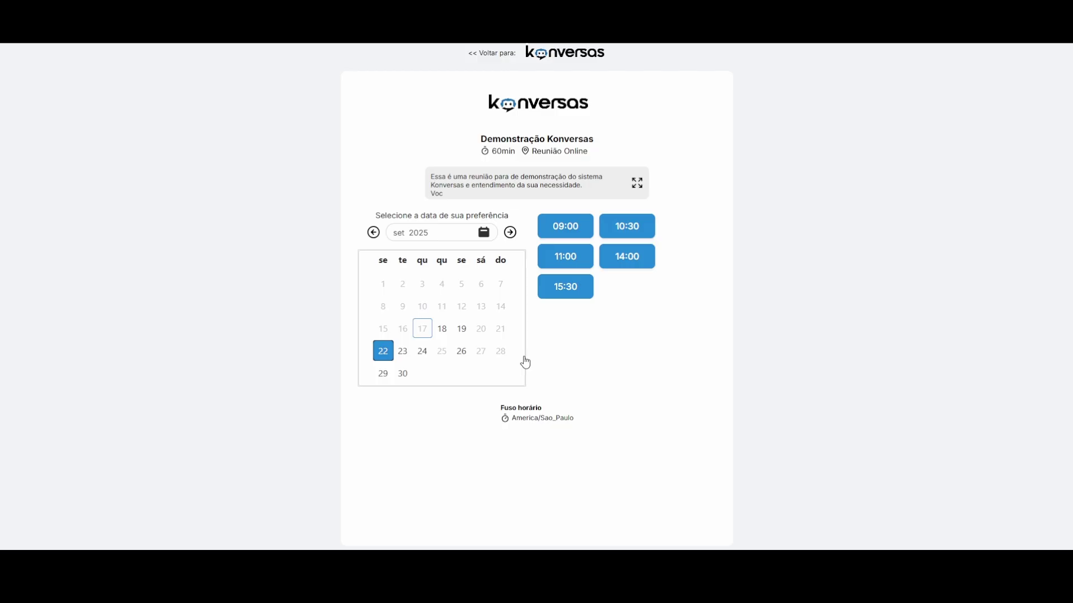
click(423, 356)
click(382, 352)
click(462, 352)
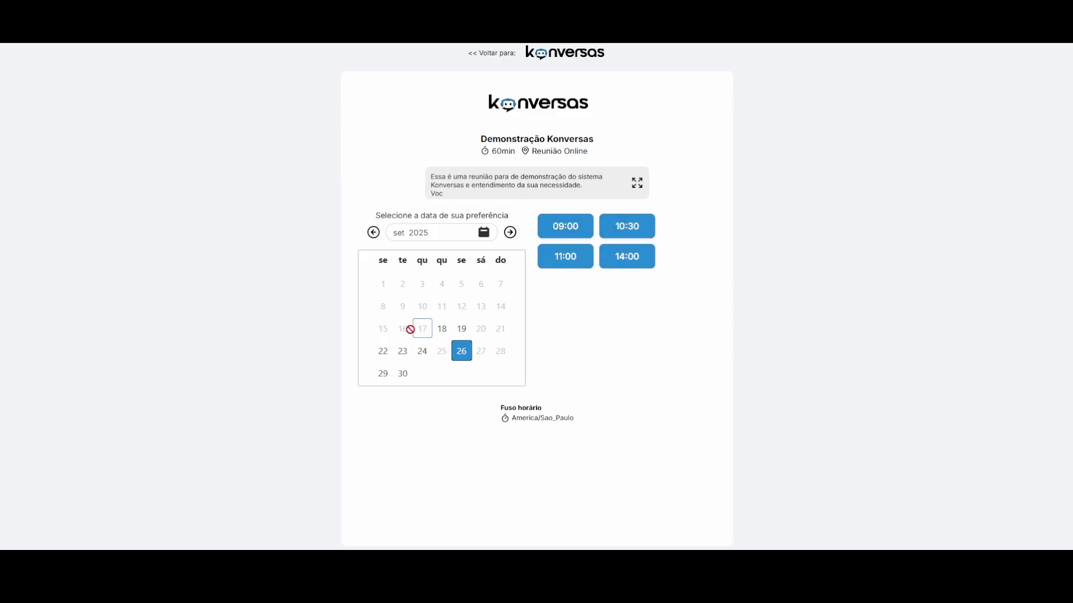
Read the full description of the Demonstração Konversas meeting and close it
click(638, 185)
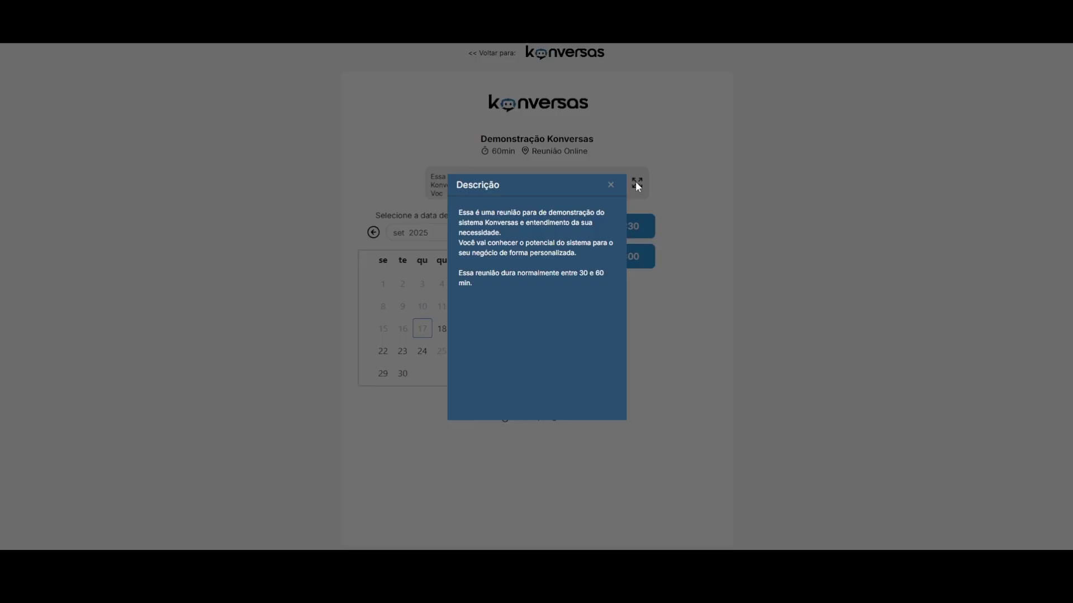
drag(491, 298, 452, 226)
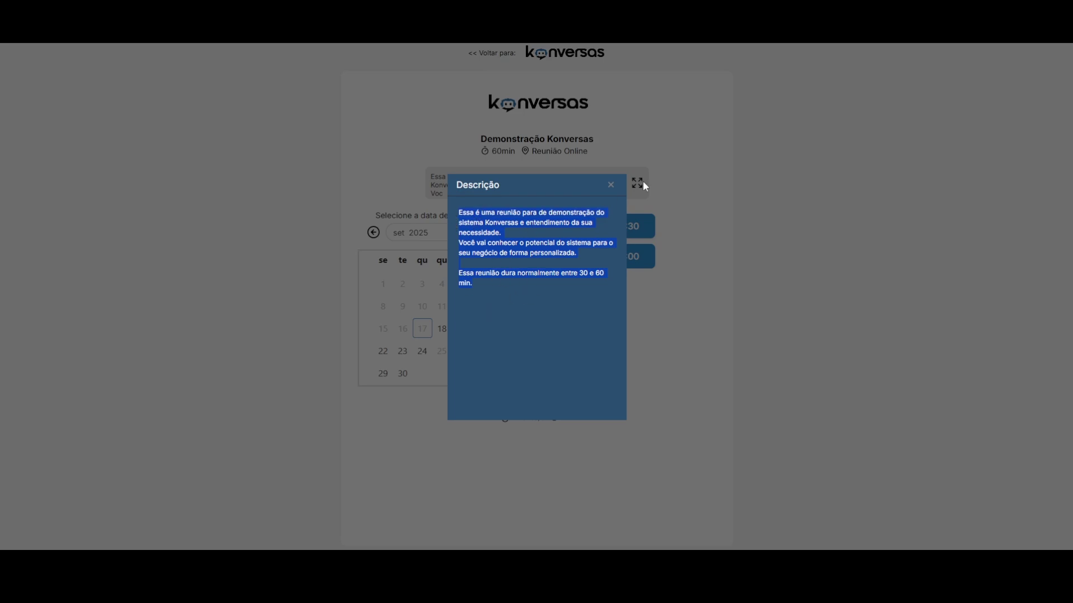
click(610, 186)
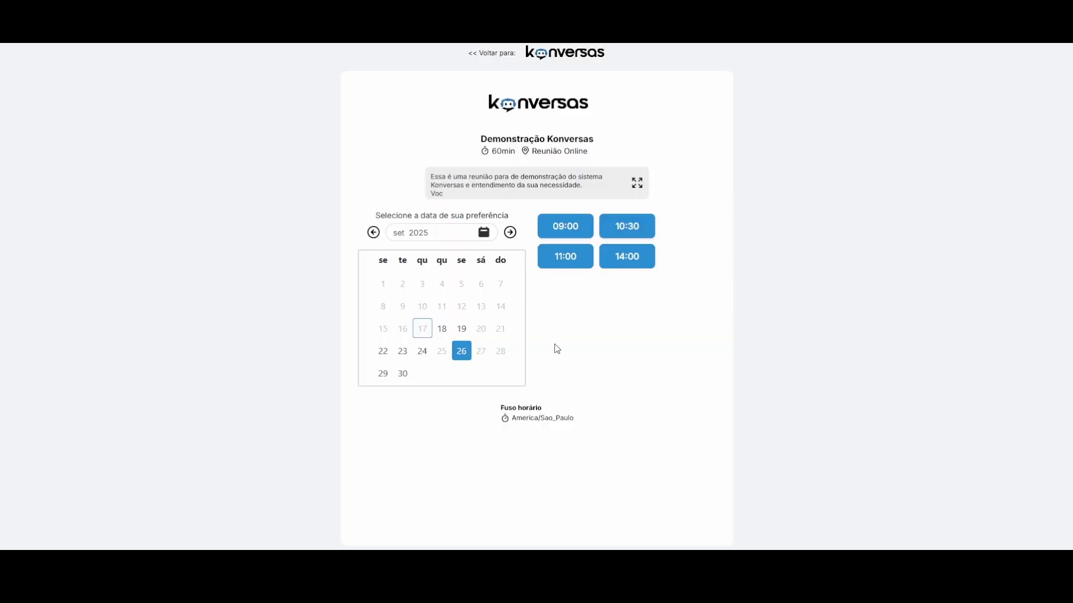
Choose 18 September 2025 at 11:00 and submit the booking form with Software as Ramo de atividade and the customer's first name
click(441, 328)
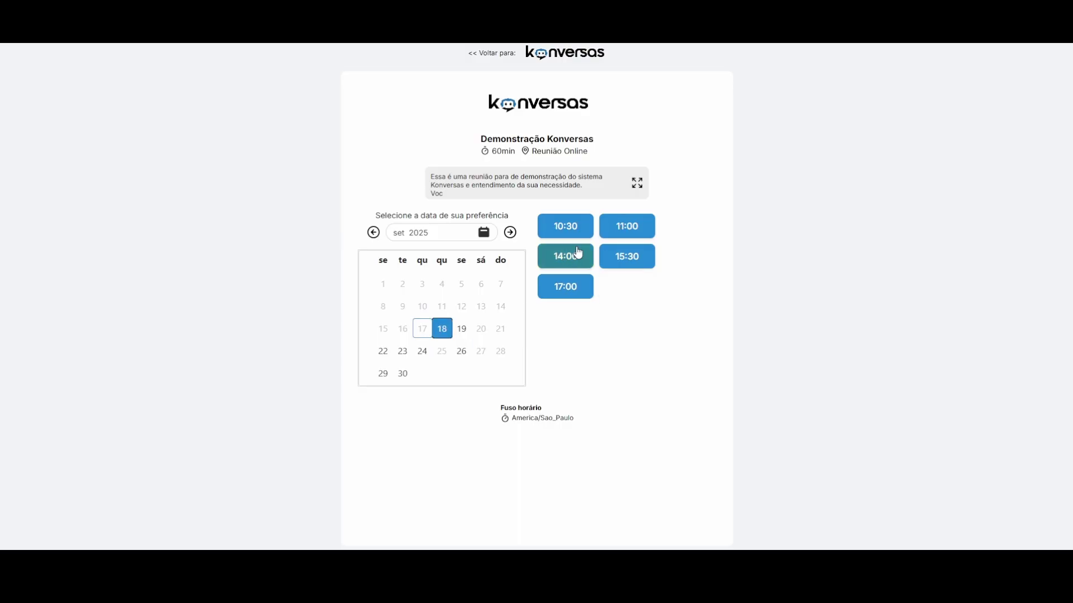
click(636, 231)
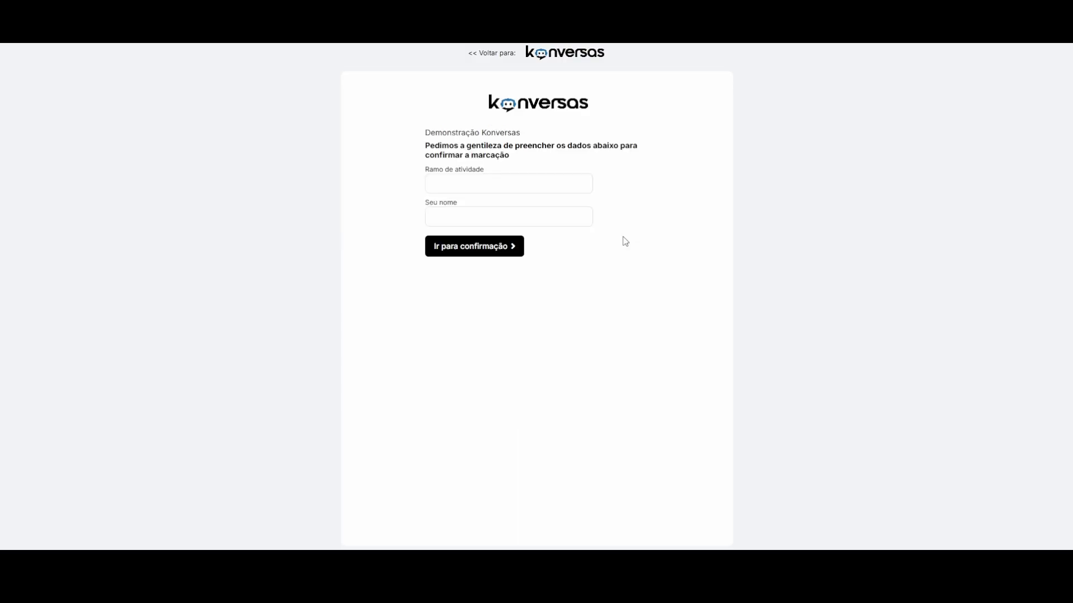
click(519, 184)
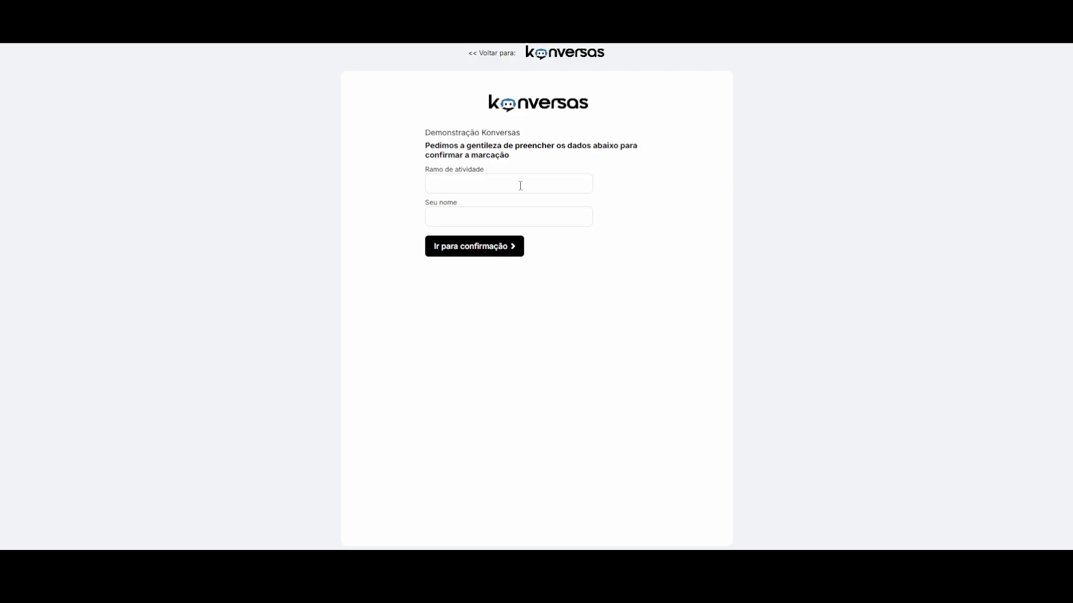
text(Softwater)
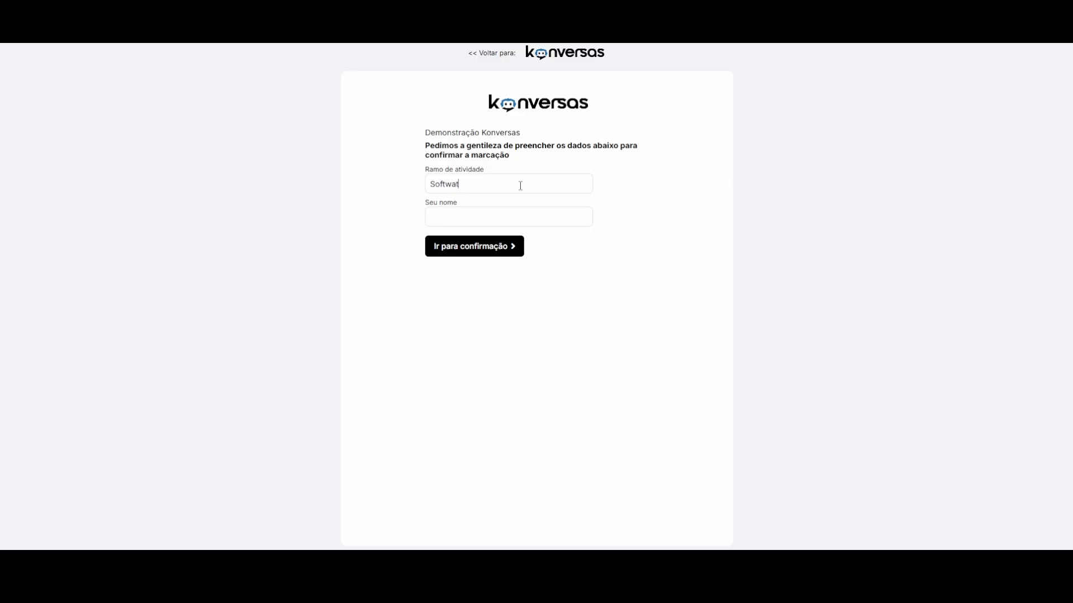
key(BackSpace)
key(BackSpace)
text(reFElipe)
click(477, 249)
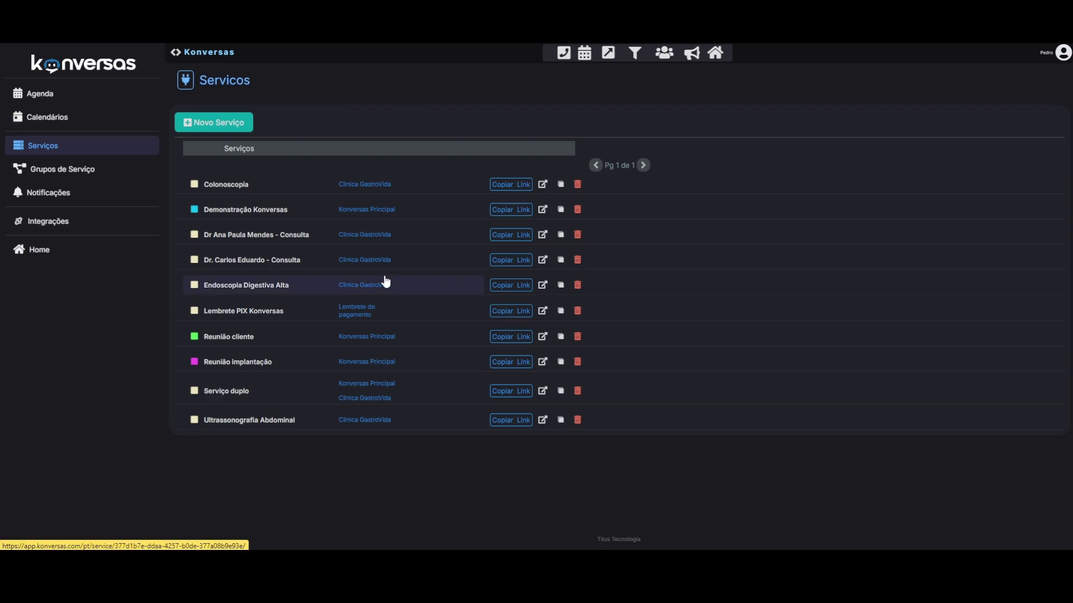
Open the booking page of the first listed doctor's consultation and submit the customer's name and WhatsApp number
click(541, 236)
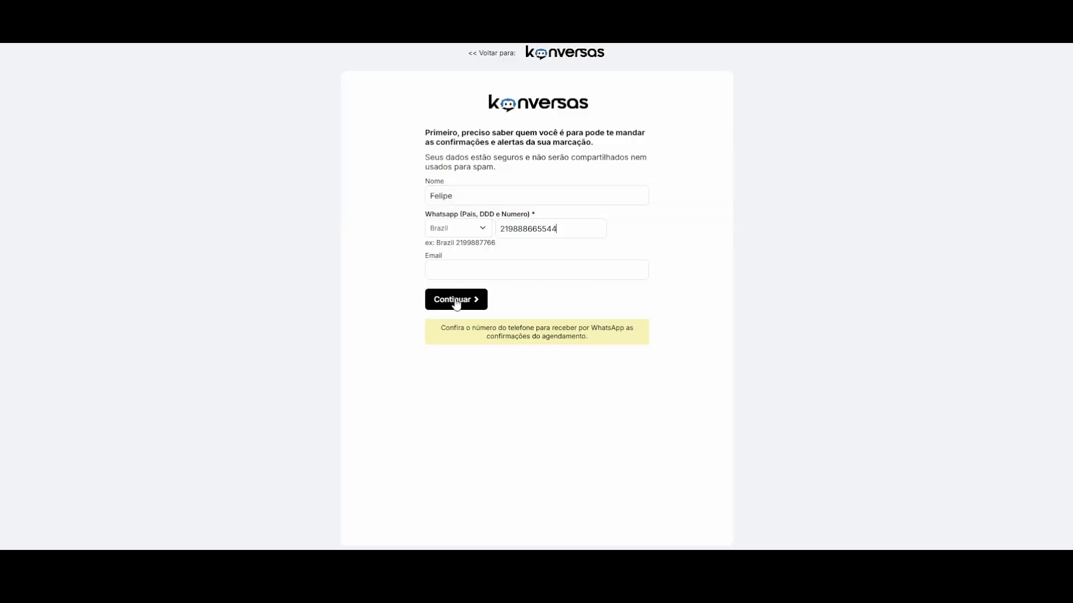
click(455, 300)
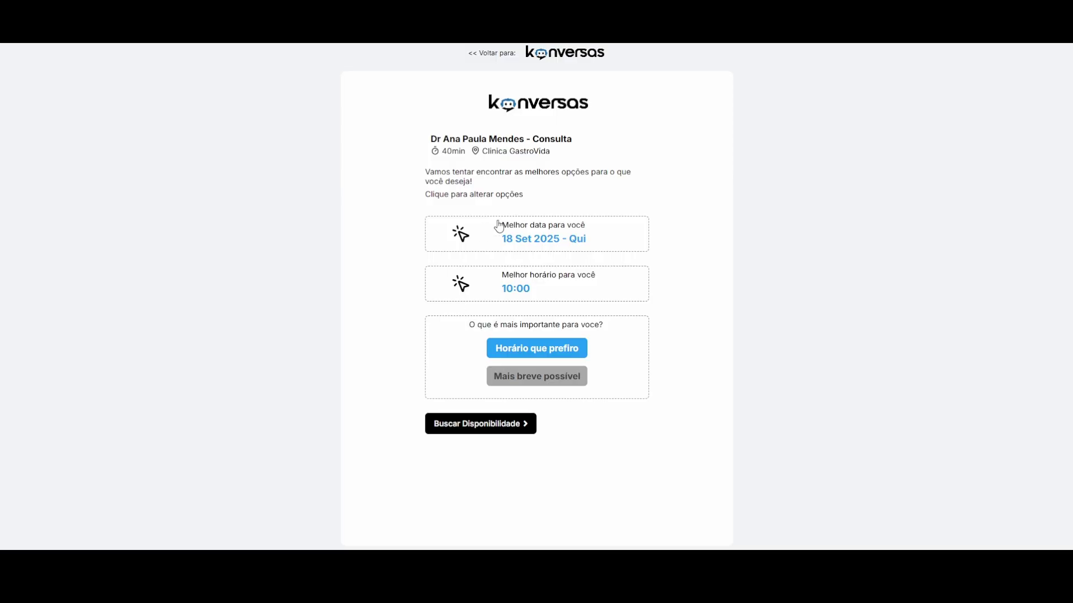
Set the preferred date to 23 Set 2025 and the preferred time to 06:00, and search for availability
click(536, 244)
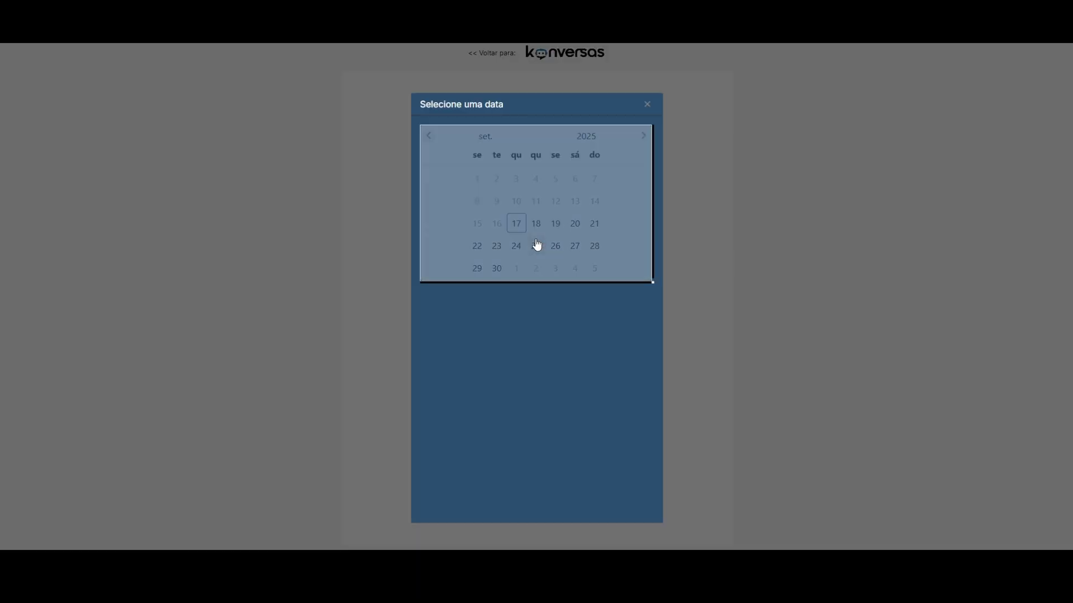
click(496, 246)
click(526, 287)
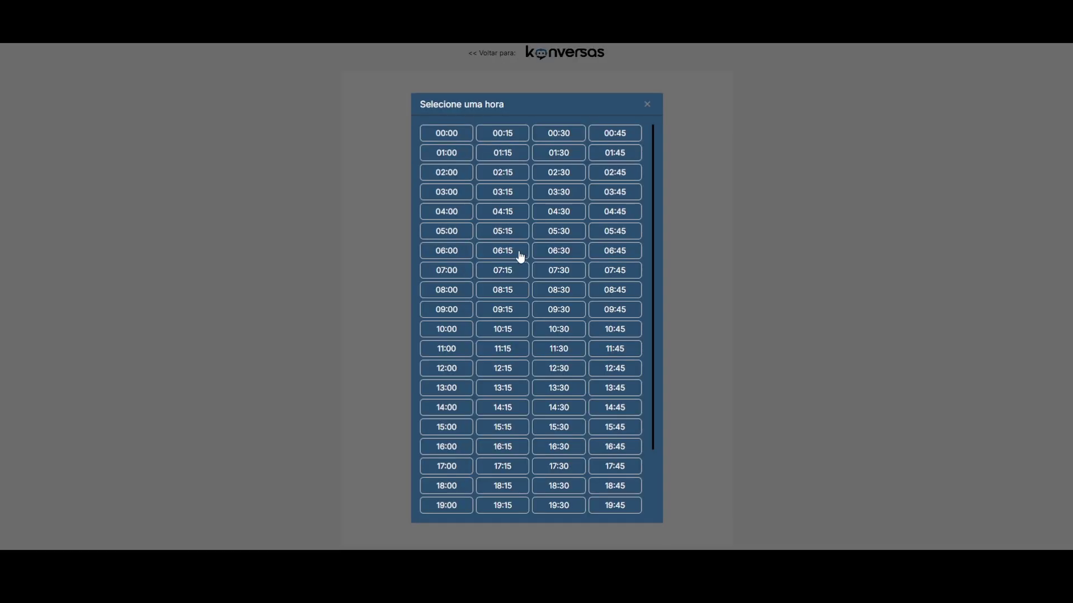
click(448, 251)
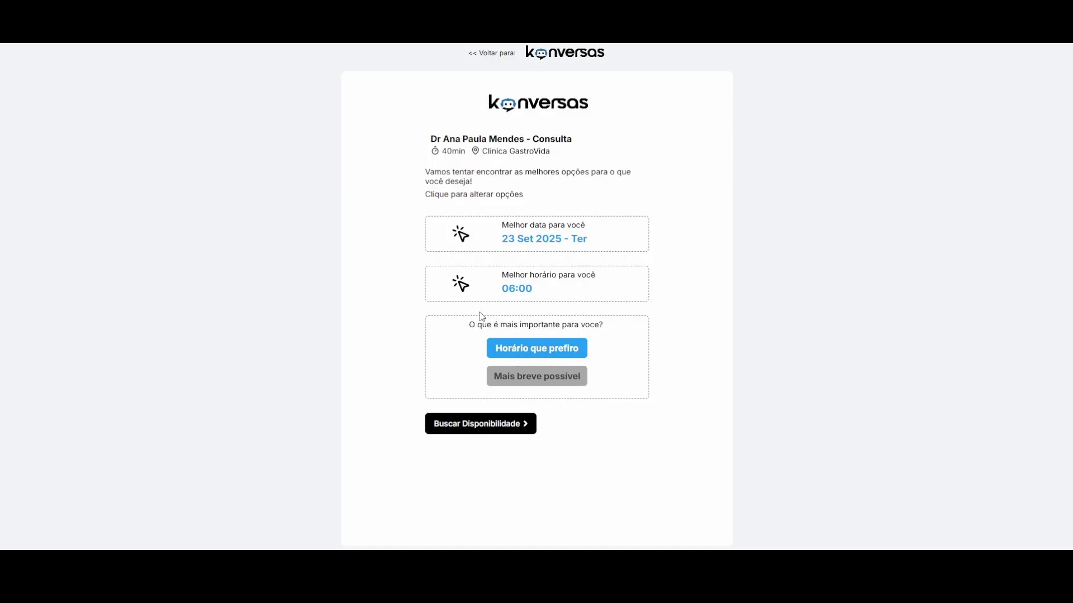
click(468, 427)
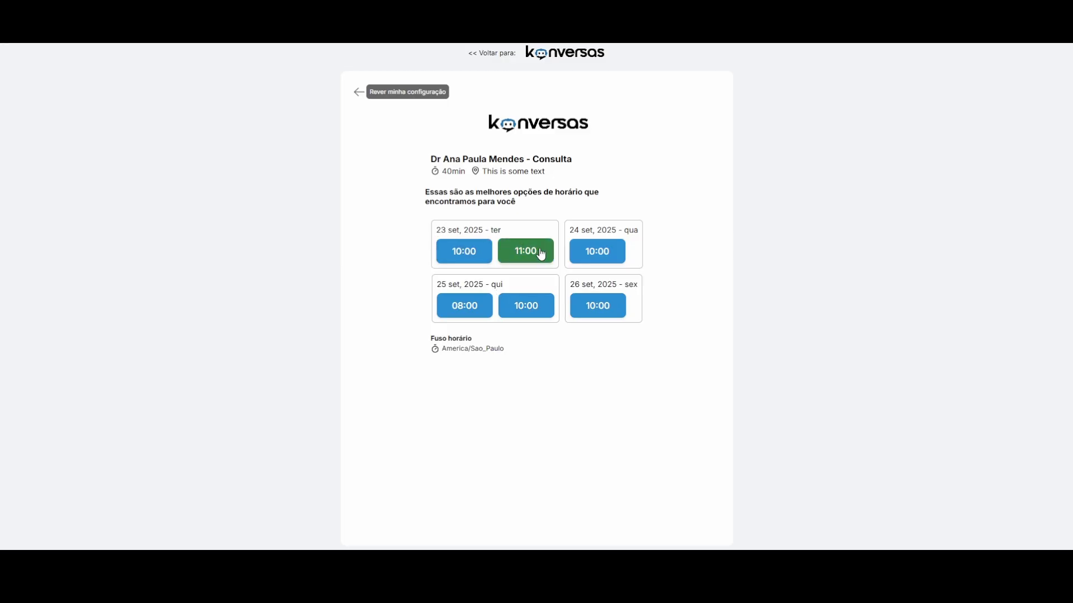
Choose the 08:00 slot on 25 set 2025, enter age 46 and Sim for Primeira vez, and continue to the confirmation
click(470, 313)
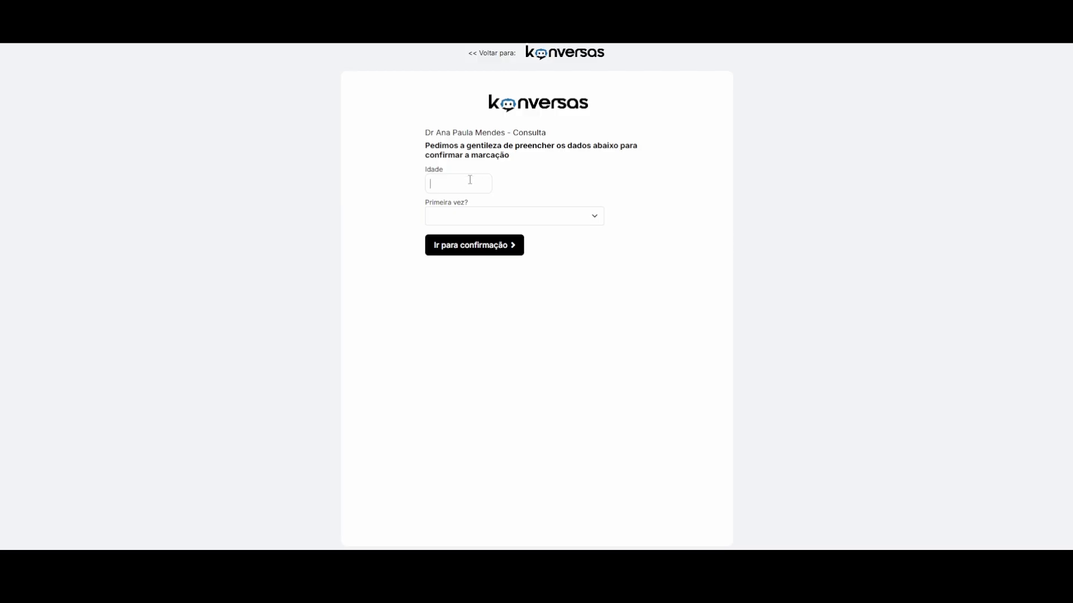
text(46)
click(509, 215)
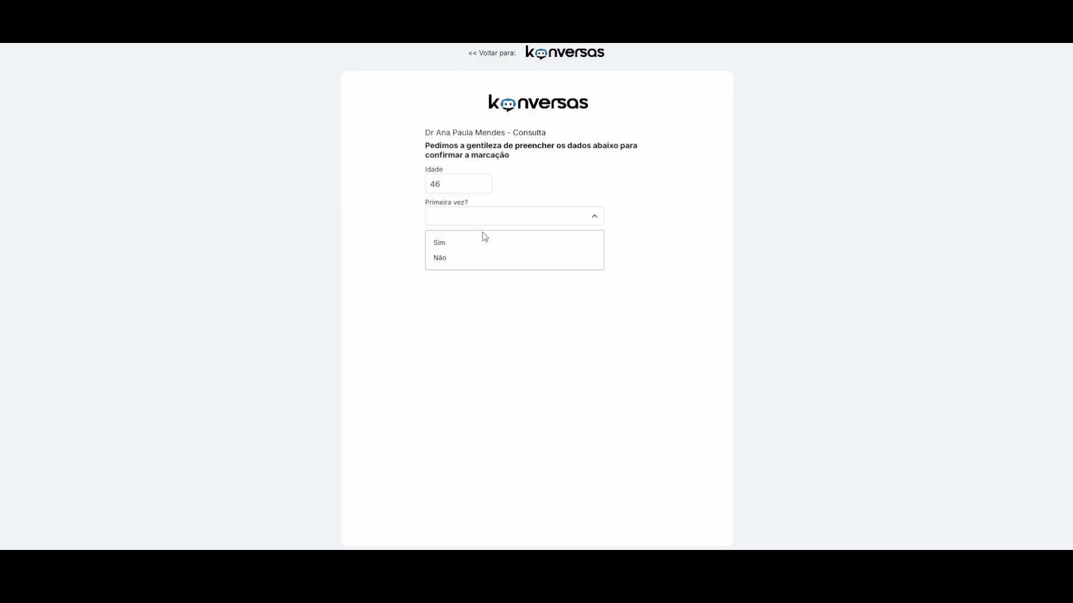
click(479, 242)
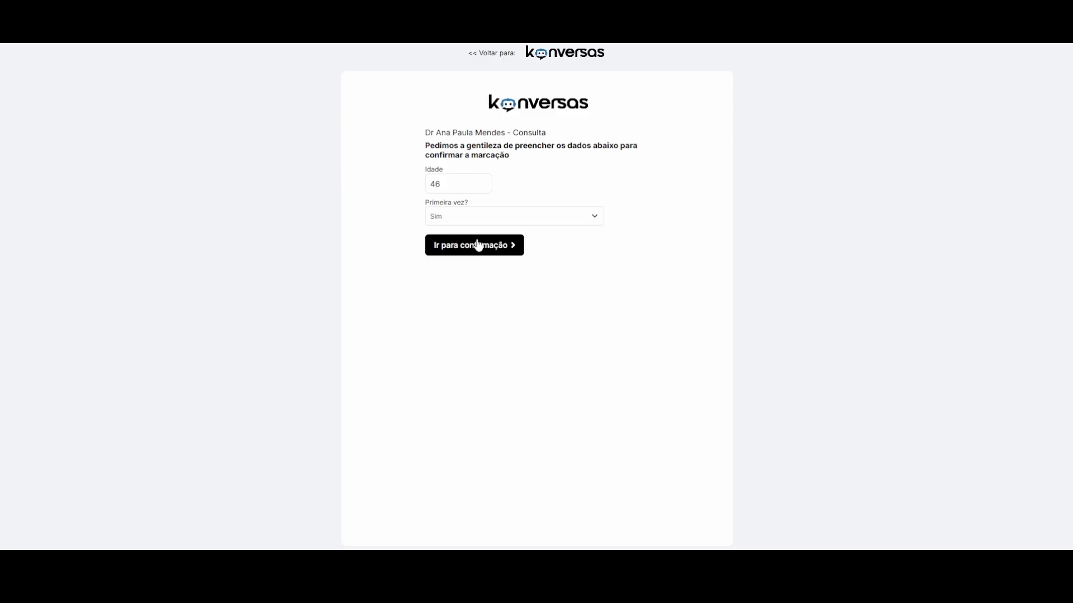
click(454, 256)
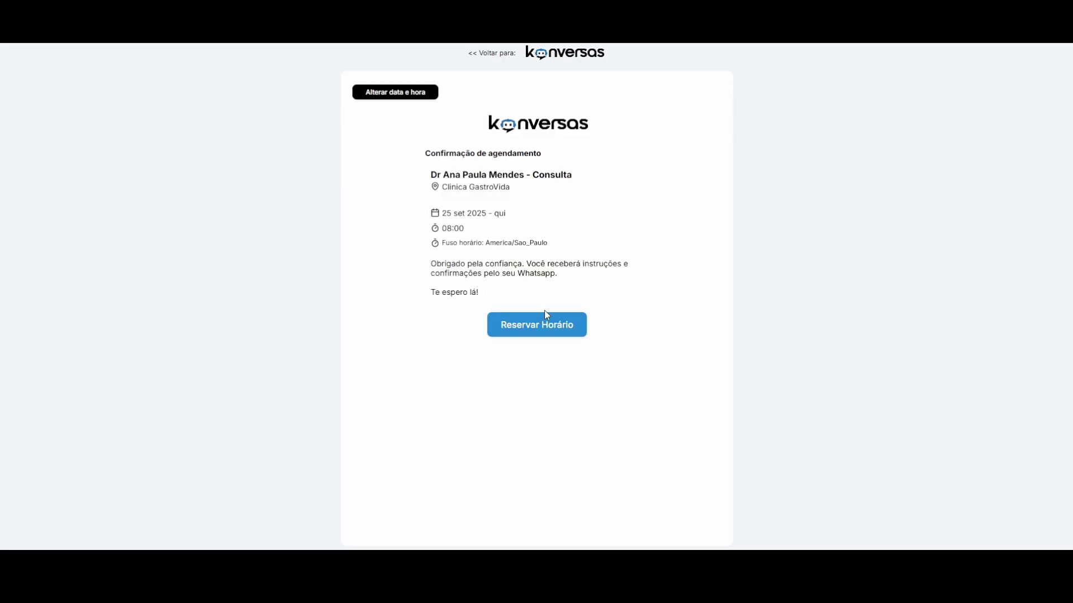